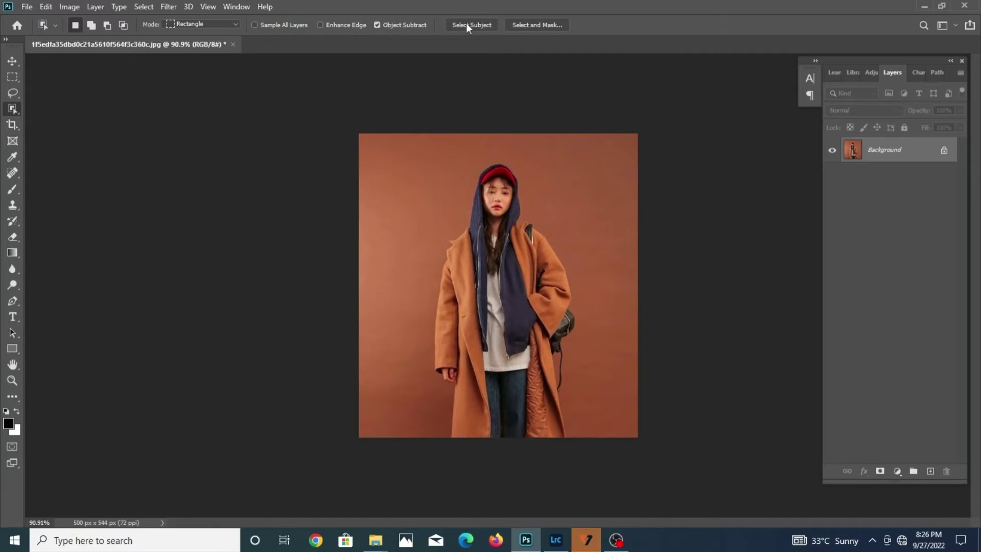
- Refine the Select Subject outline of the woman with the Lasso tool in Add mode
key(l)
scroll(562, 348, up, 5)
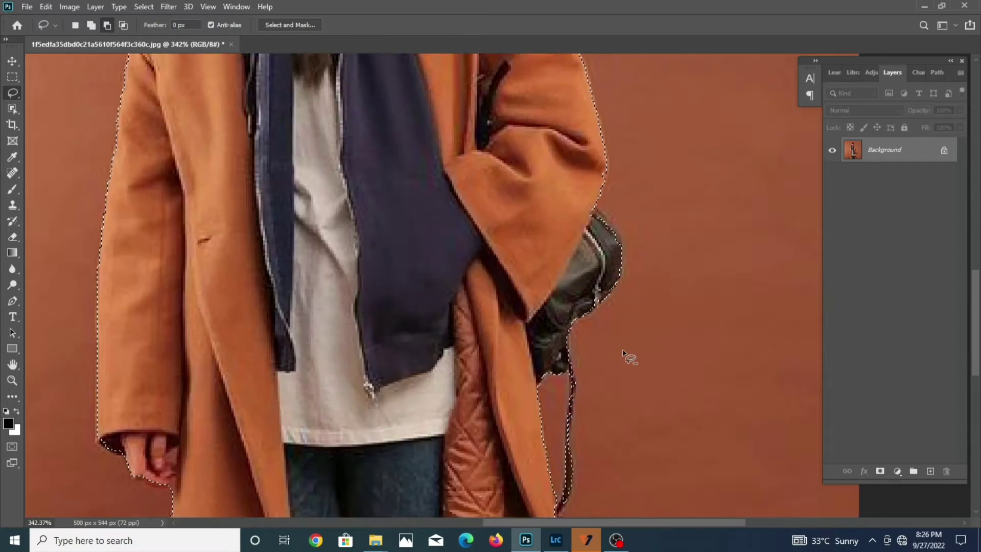
scroll(575, 134, down, 1)
scroll(569, 225, down, 1)
scroll(573, 307, down, 1)
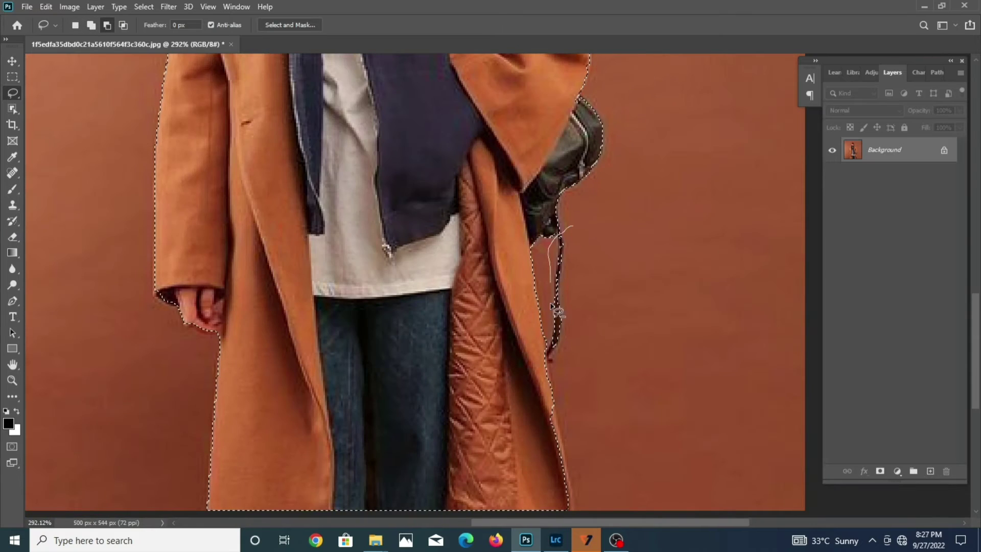
scroll(576, 352, down, 3)
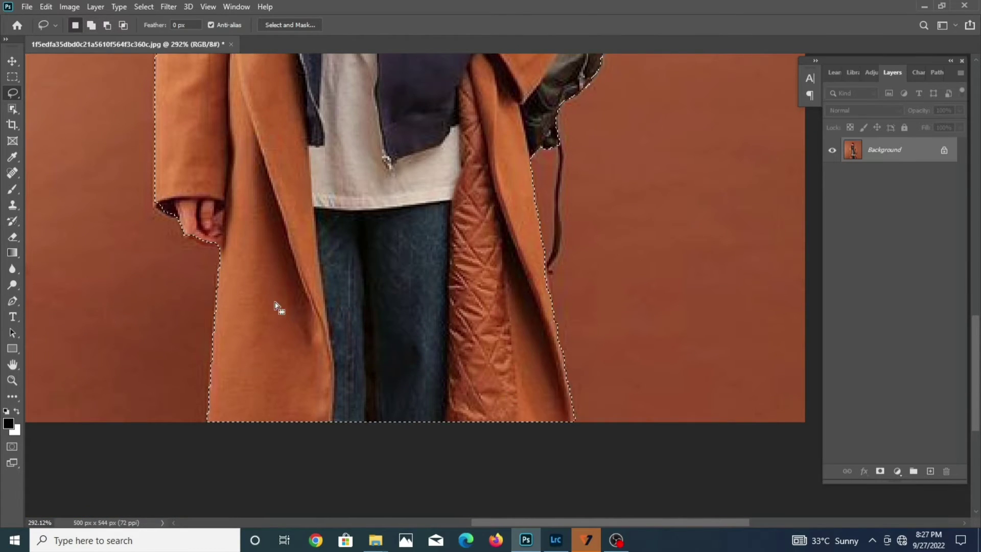
scroll(154, 283, up, 2)
scroll(173, 296, down, 2)
scroll(198, 311, down, 1)
scroll(262, 346, down, 1)
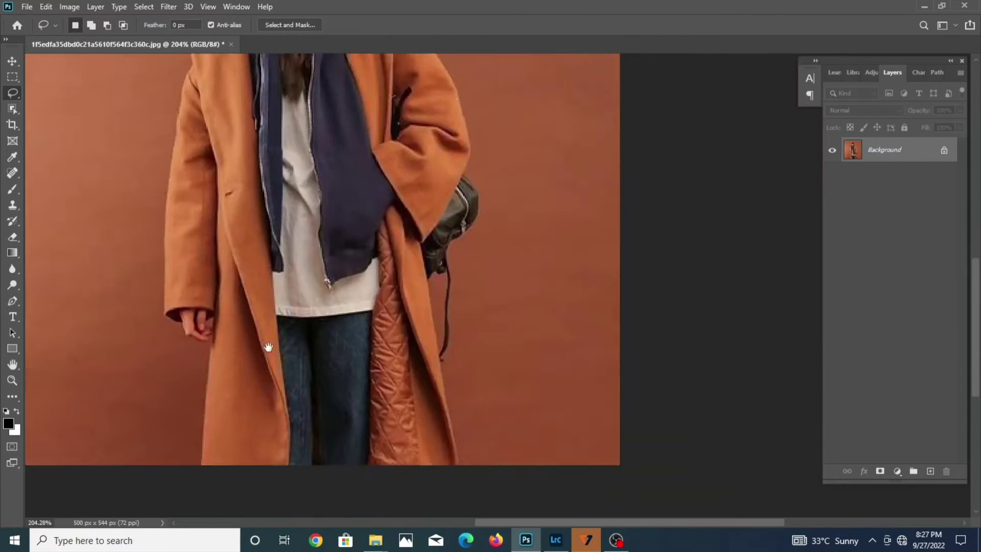
scroll(359, 214, up, 3)
scroll(359, 214, up, 2)
scroll(325, 184, down, 1)
scroll(324, 184, up, 1)
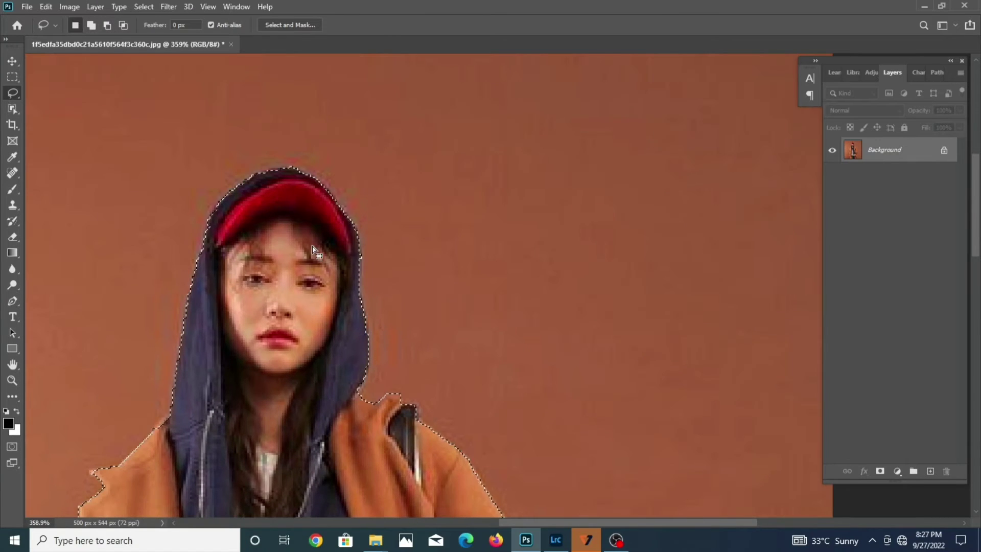
- Fit the image in view and mask out the brown backdrop using the selection
key(ctrl+0)
click(880, 470)
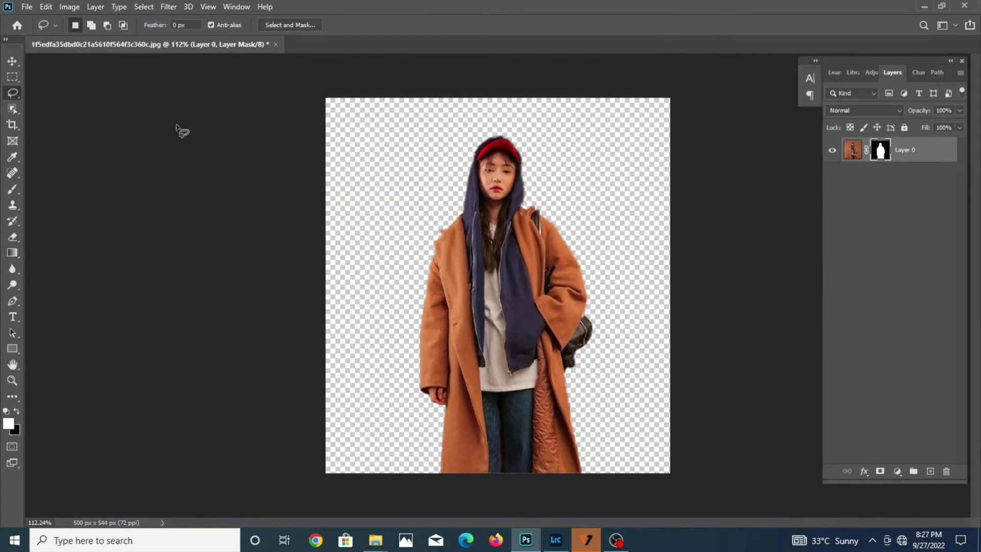
key(c)
click(96, 25)
- Crop the canvas to a 1:1 square of 608 × 608 px centred on the woman
click(108, 74)
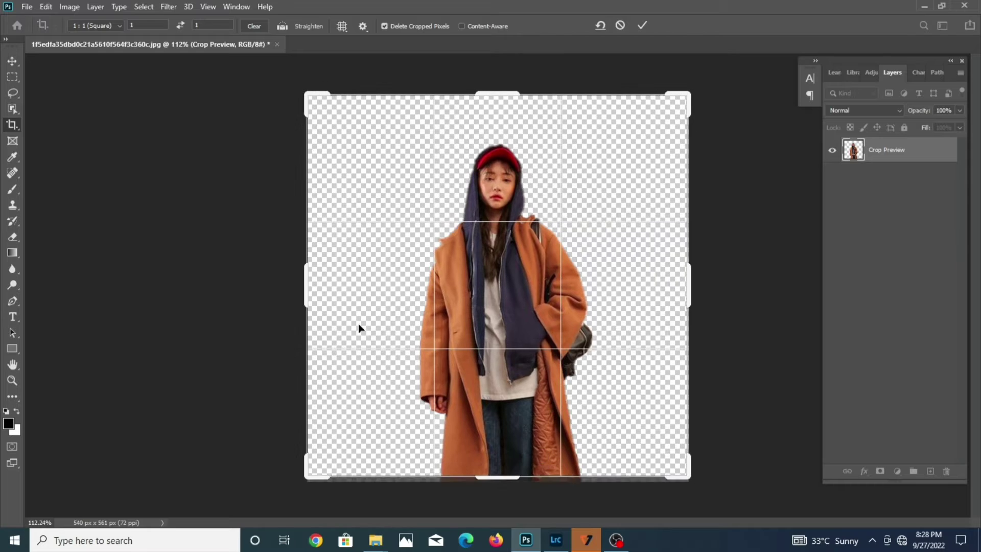
drag(694, 287, 709, 286)
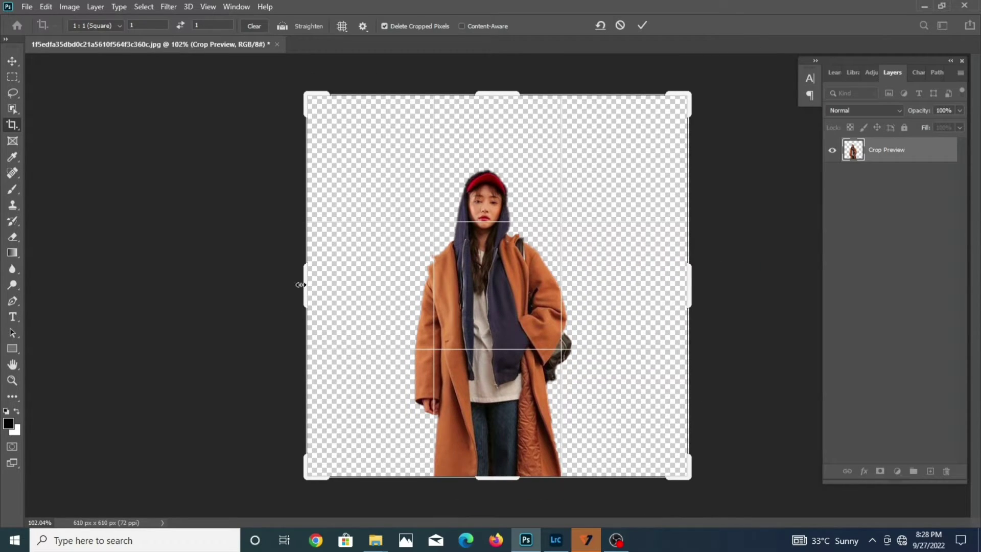
drag(306, 282, 291, 282)
drag(503, 84, 503, 103)
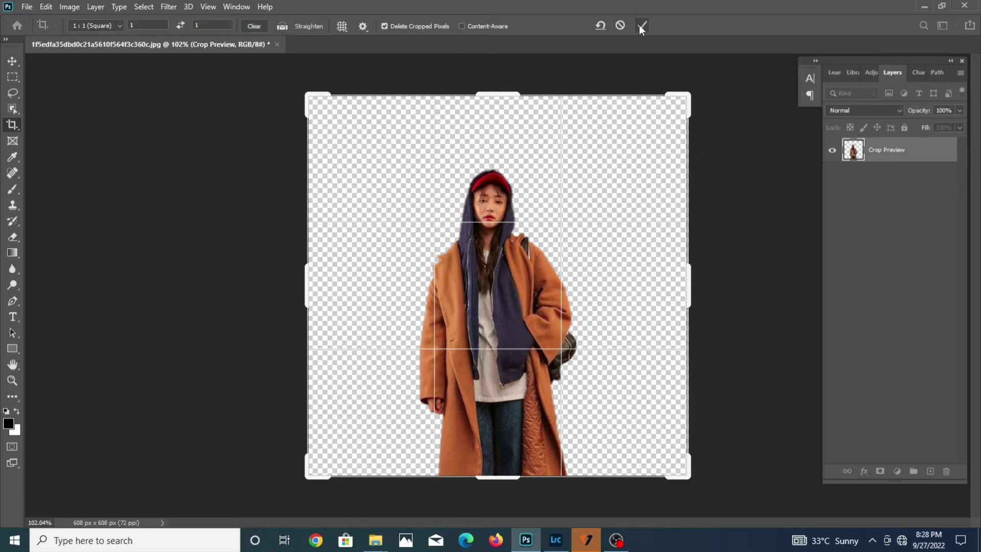
click(642, 25)
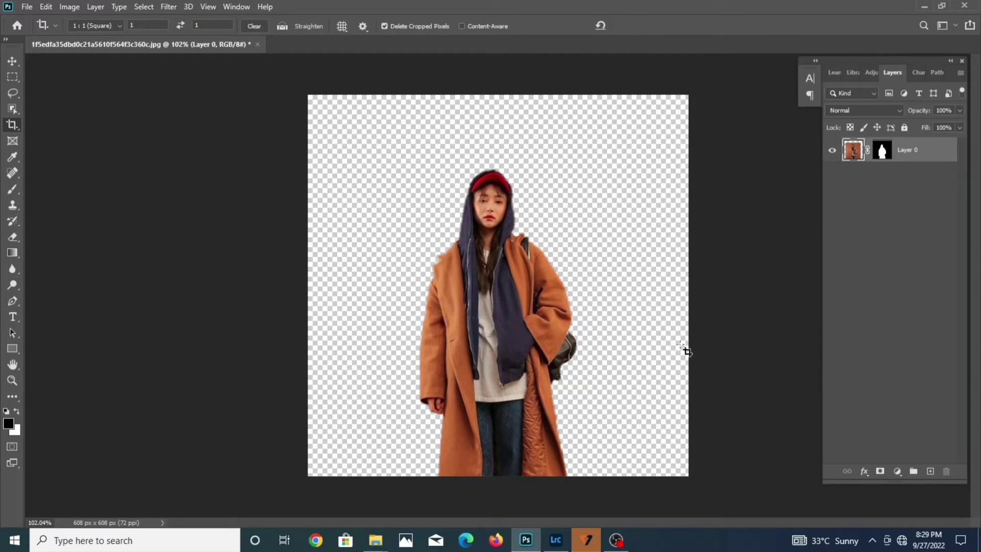
- Add a Gradient Fill layer from the last Reds preset, with its middle stop moved to the left end
click(898, 471)
click(892, 266)
click(711, 297)
click(114, 225)
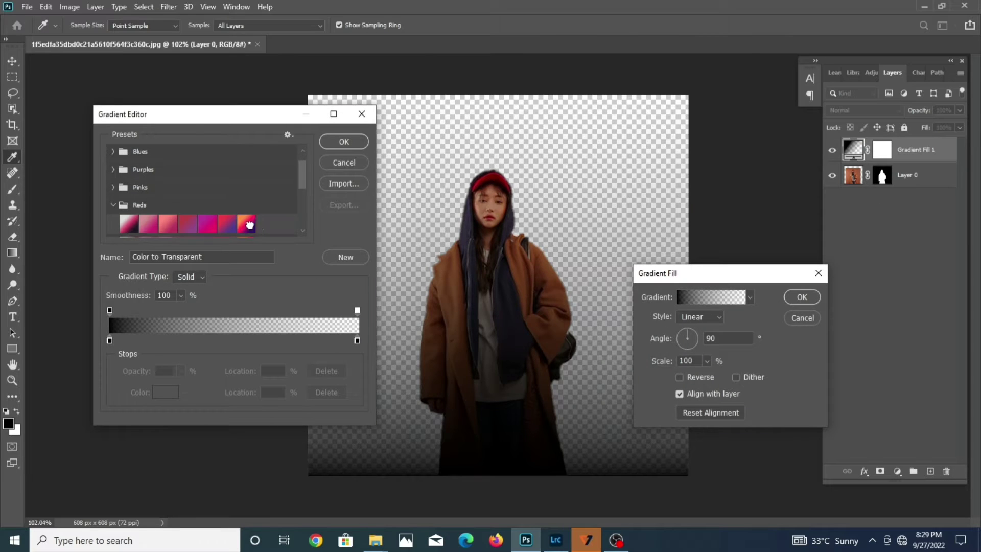
click(250, 224)
drag(232, 340, 111, 340)
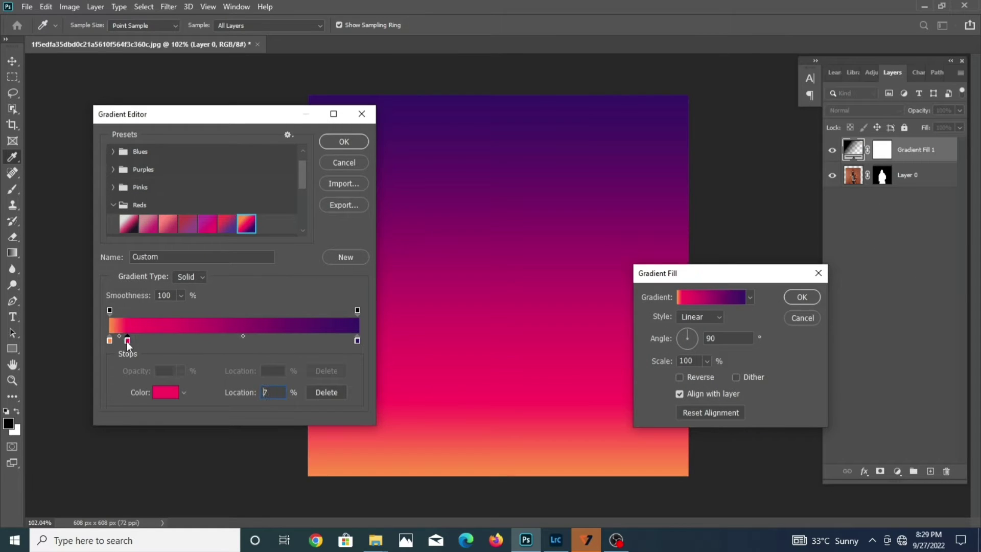
click(344, 143)
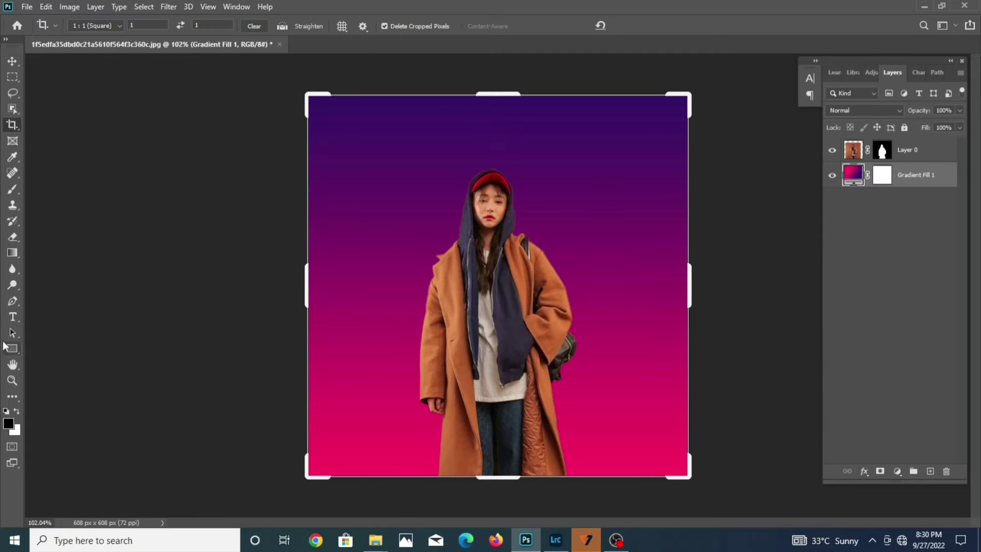
- Add a 48 pt 'Look' text layer to the left of the woman's head
click(176, 25)
click(377, 185)
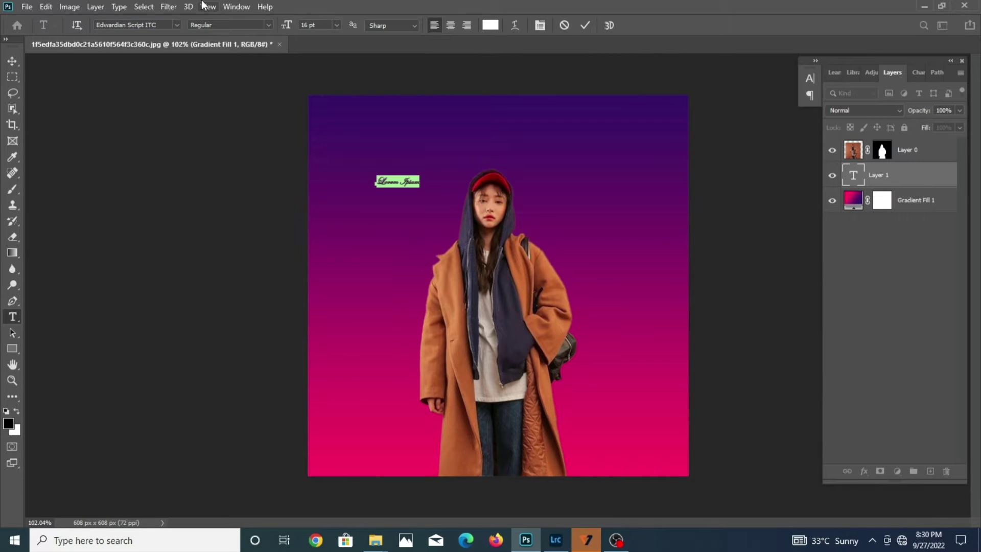
key(BackSpace)
click(337, 25)
click(317, 160)
text(Look)
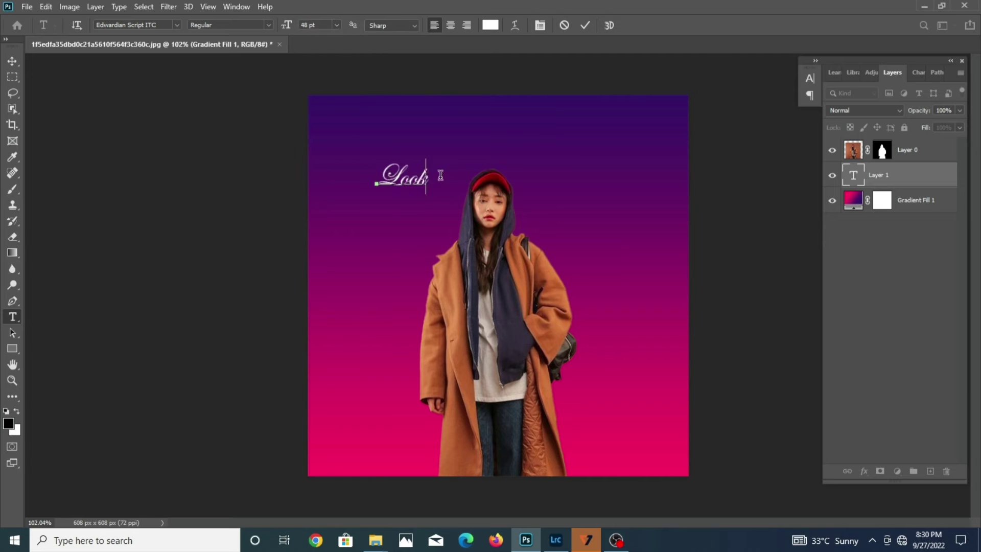
right_click(13, 317)
click(44, 317)
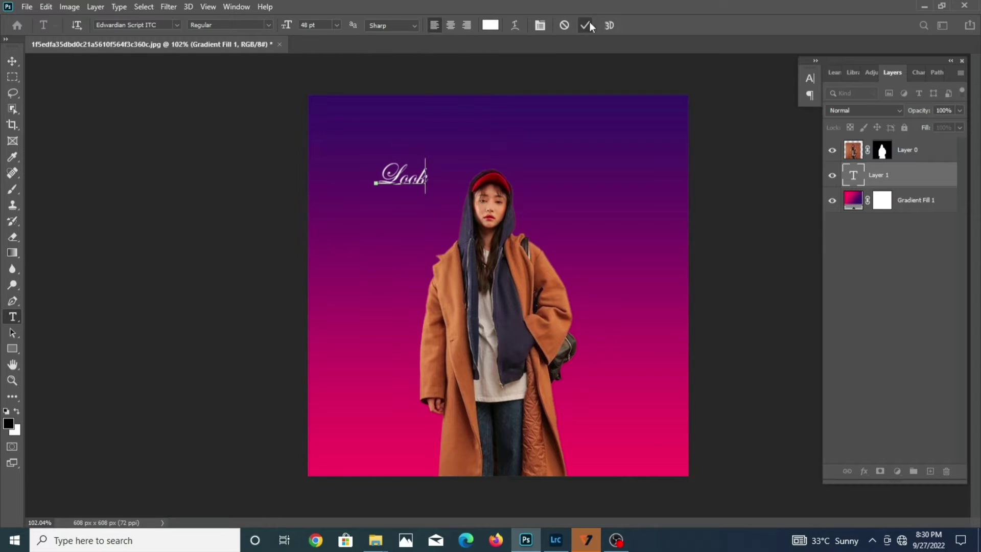
- Start a second text layer set to orange Copperplate Gothic Bold
click(380, 258)
click(490, 25)
mouse_move(538, 462)
mouse_down()
mouse_move(543, 365)
mouse_move(539, 457)
mouse_up()
click(511, 329)
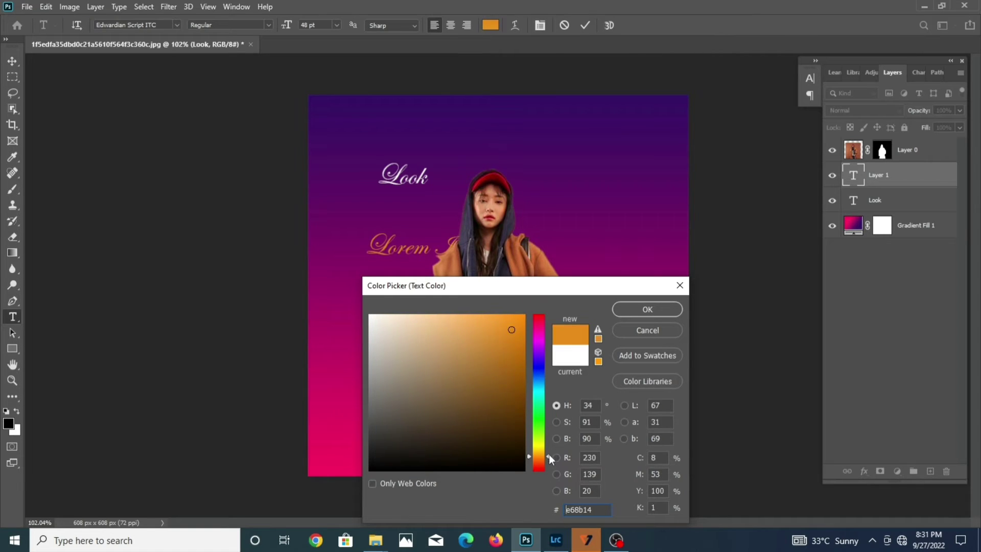
click(521, 338)
key(Return)
click(176, 25)
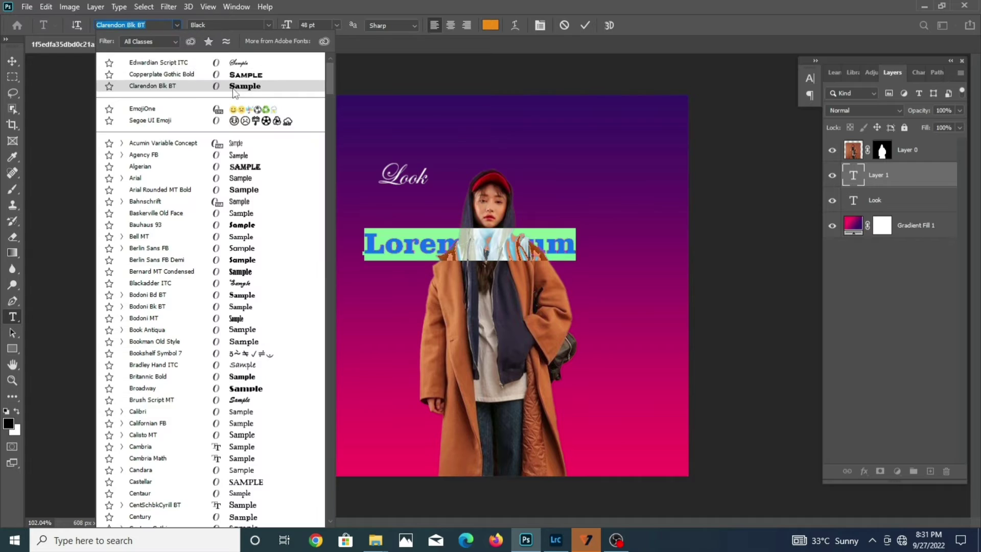
click(128, 307)
- Type 'GREAT', then enlarge it across the top and tilt it upward to the right
text(GREAT)
key(ctrl+Return)
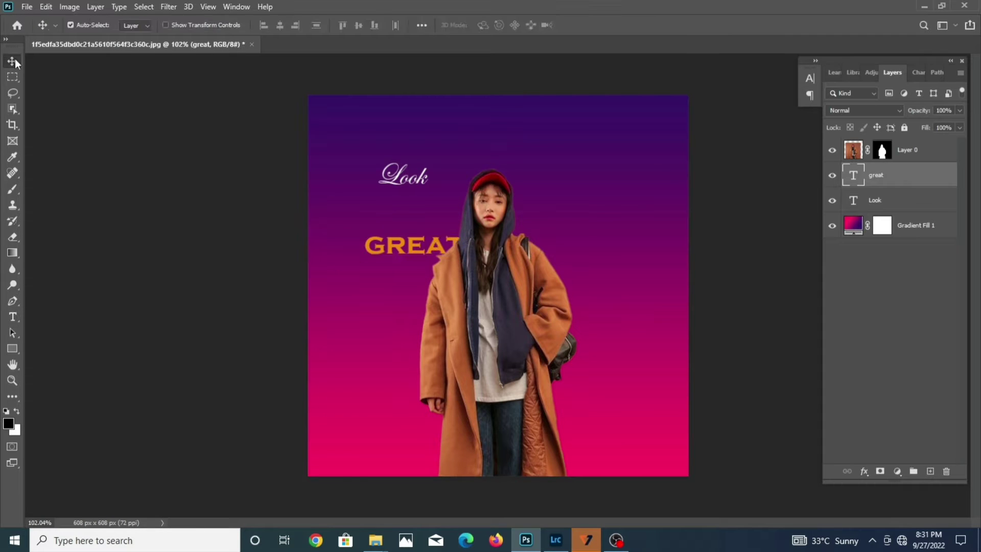
key(ctrl+t)
drag(471, 233, 585, 208)
drag(492, 246, 488, 181)
drag(634, 120, 628, 97)
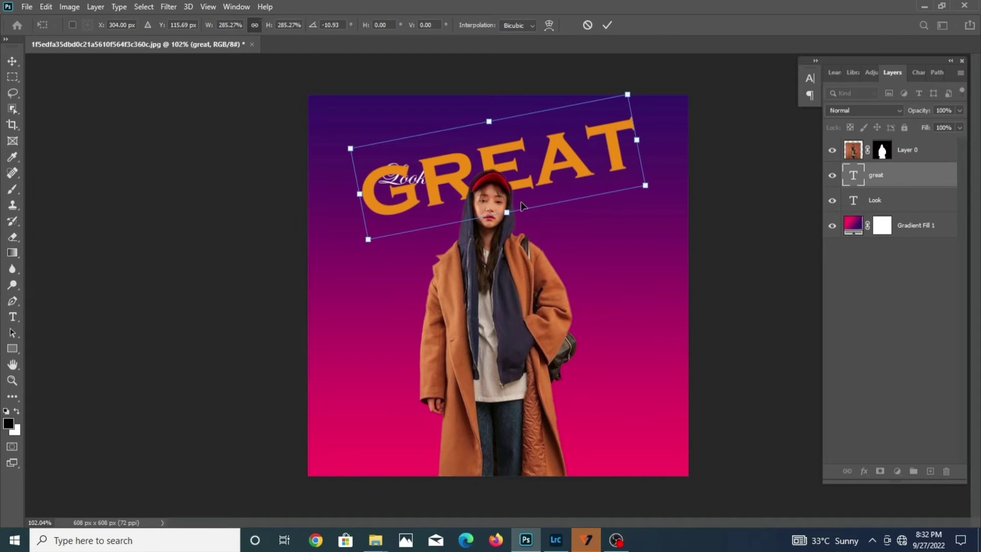
drag(376, 248, 462, 211)
key(Return)
click(876, 200)
- Enlarge the 'Look' text, move it above the G of GREAT, and tilt it upward
key(ctrl+t)
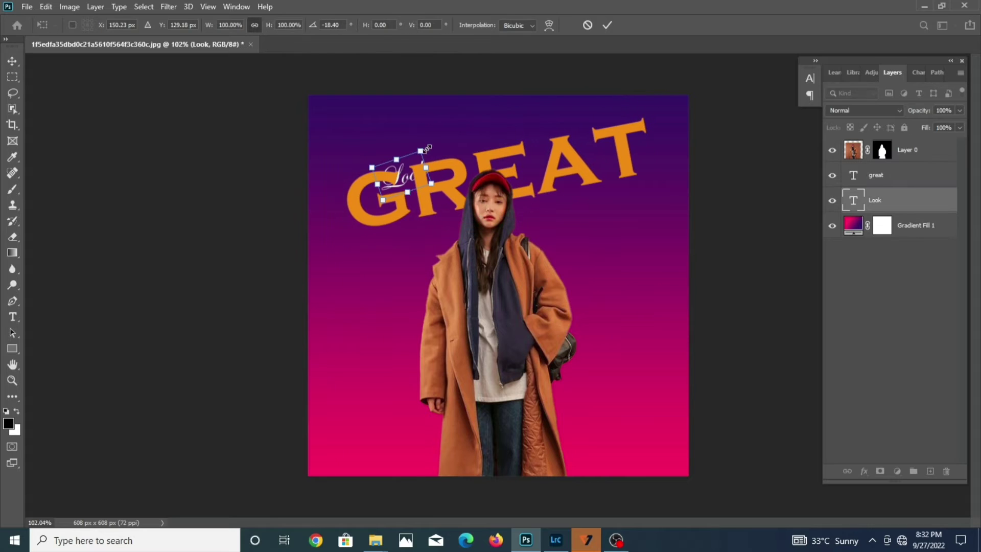
drag(379, 162, 352, 134)
key(Return)
drag(876, 200, 884, 174)
key(ctrl+t)
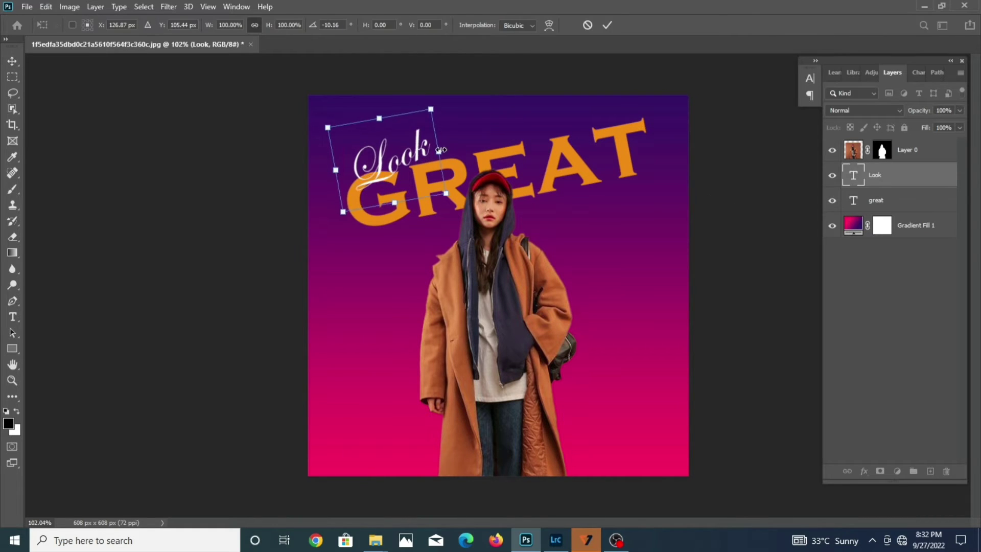
drag(440, 136, 397, 135)
key(Return)
click(926, 296)
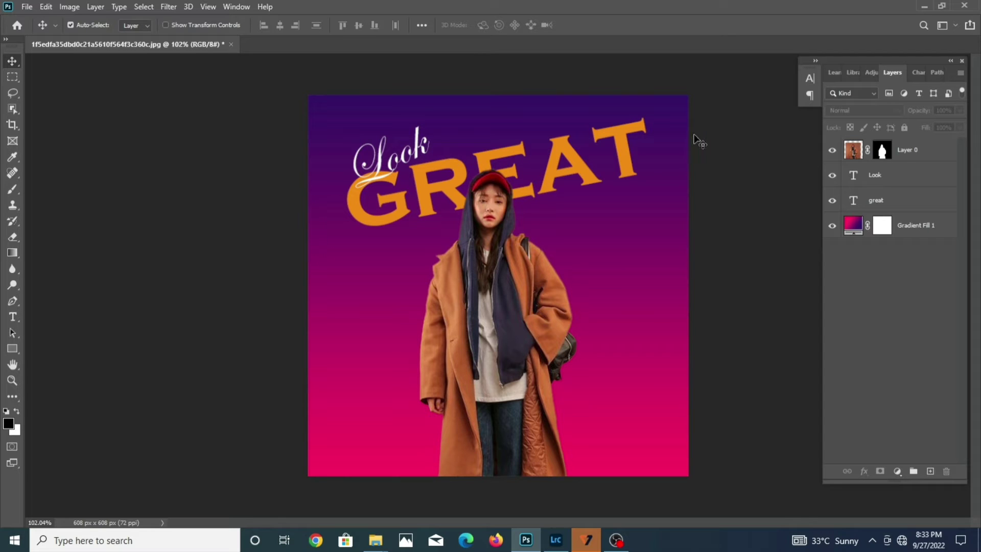
- Rotate the woman slightly and group the Look and GREAT layers as Group 1
click(905, 150)
key(ctrl+t)
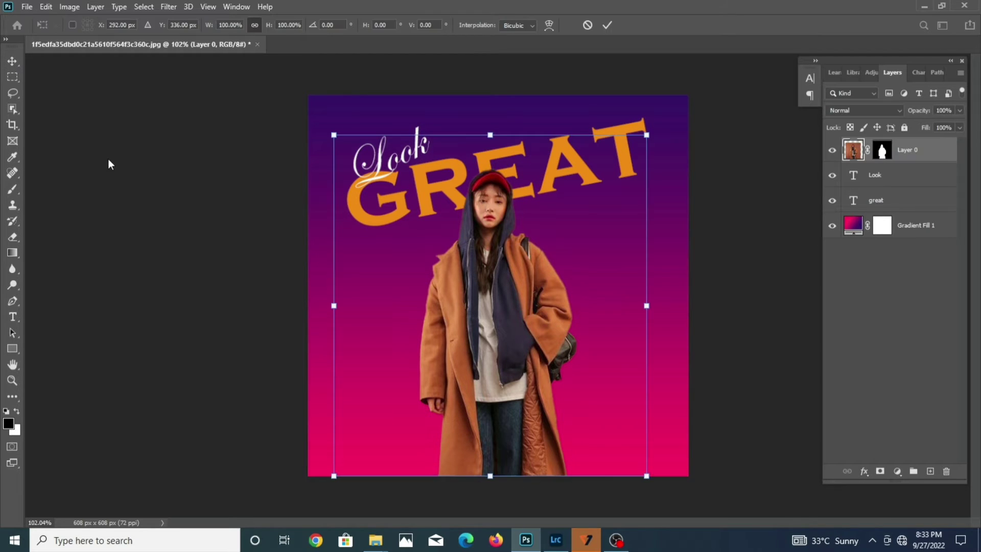
drag(476, 494, 634, 450)
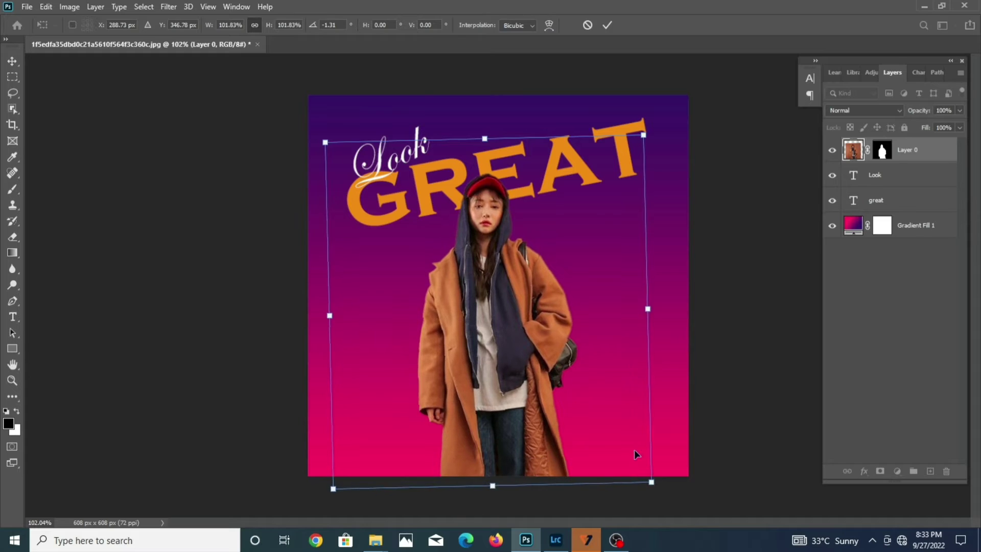
key(Return)
click(793, 369)
click(875, 175)
shift+click(876, 200)
key(ctrl+g)
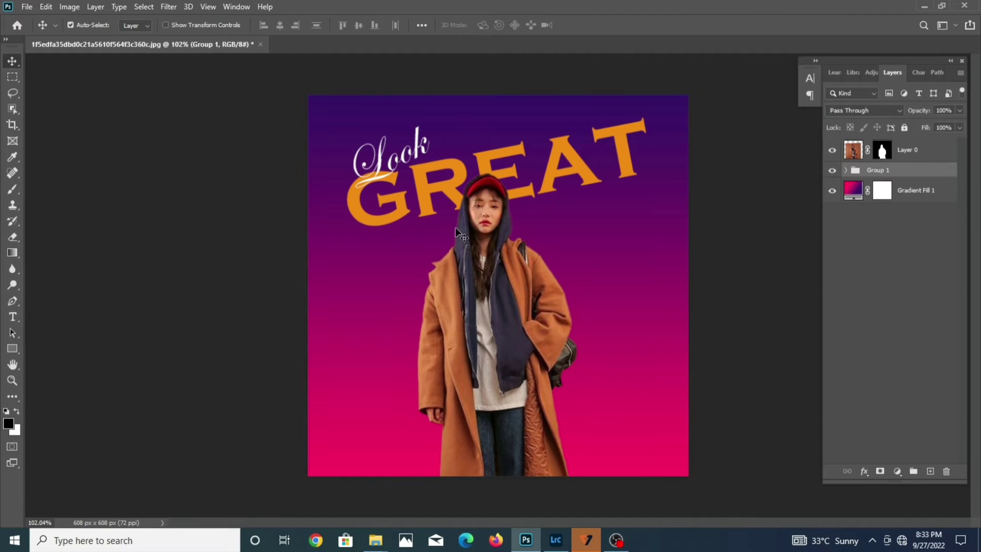
- Draw a first white Pen-shape triangle at the lower-left edge with no stroke and 16% opacity
click(17, 306)
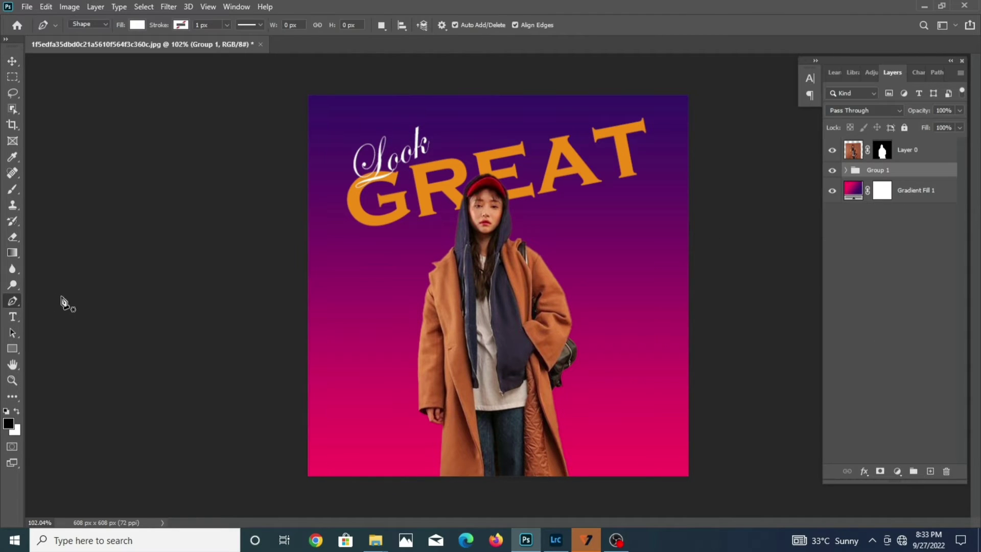
click(181, 25)
click(308, 345)
click(460, 476)
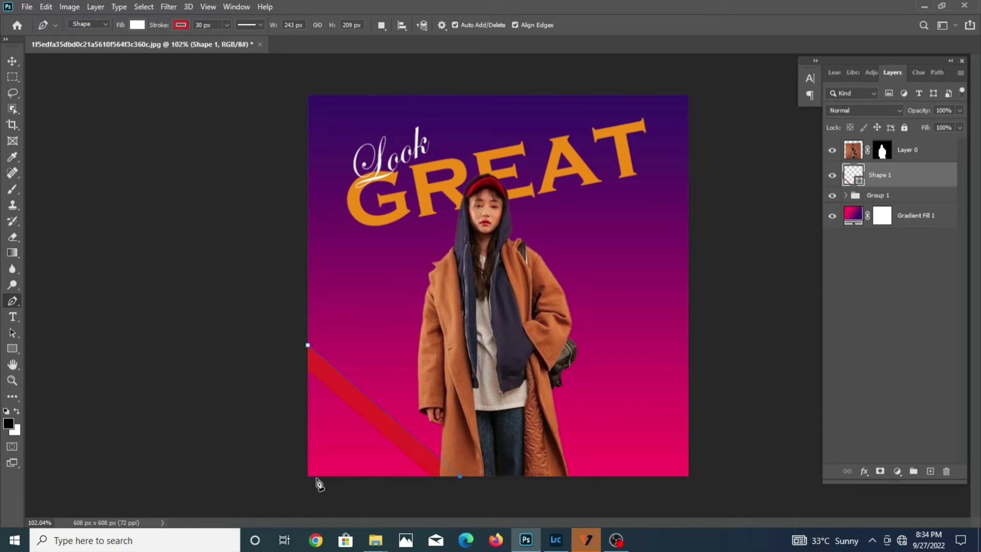
click(308, 476)
click(181, 25)
click(109, 48)
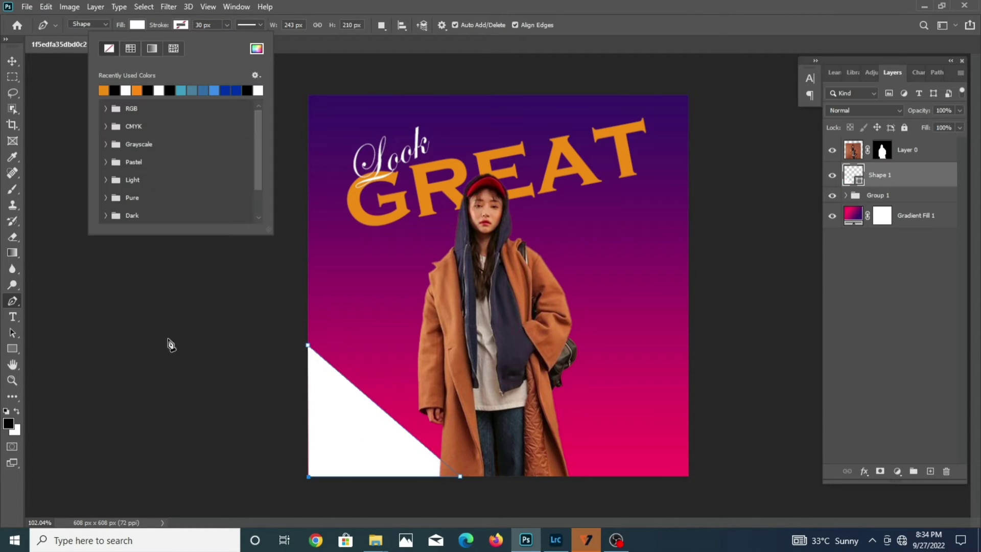
click(191, 333)
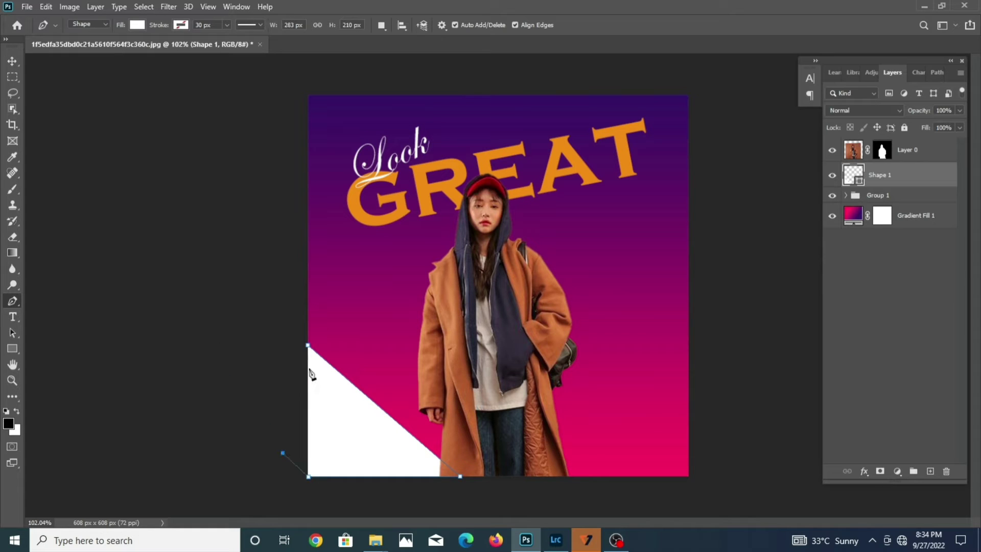
click(899, 334)
click(915, 175)
drag(925, 113, 923, 115)
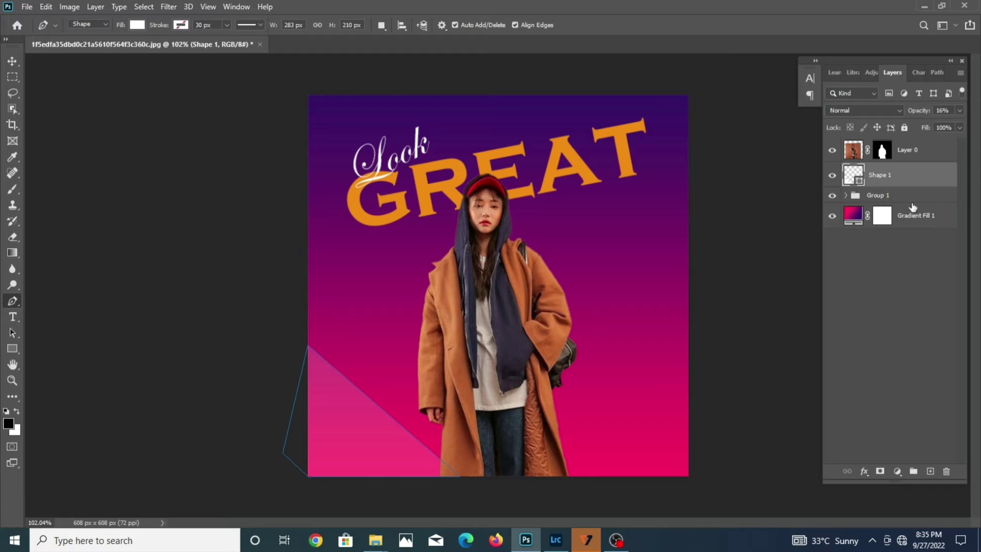
click(903, 274)
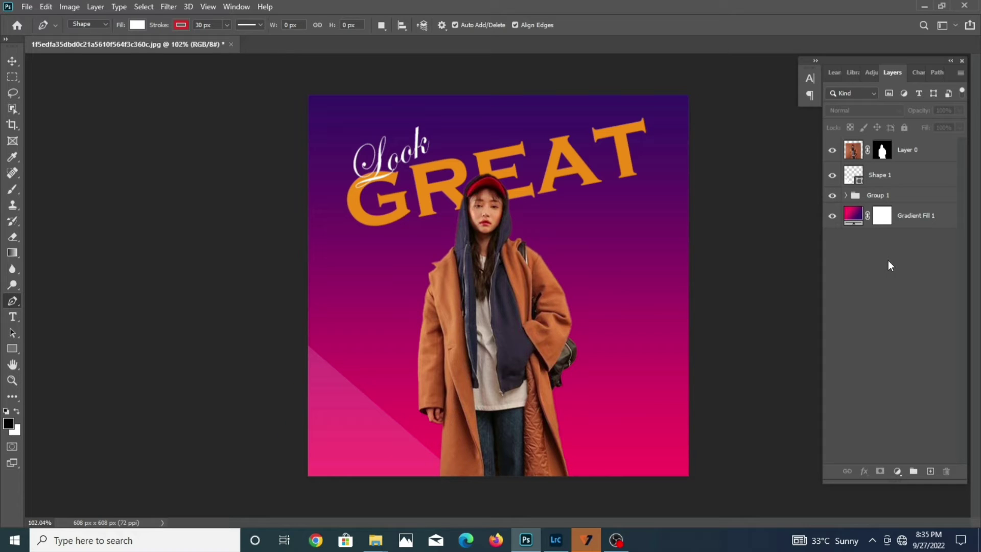
- Draw a second, wider white triangle along the bottom with no stroke and low opacity
click(306, 396)
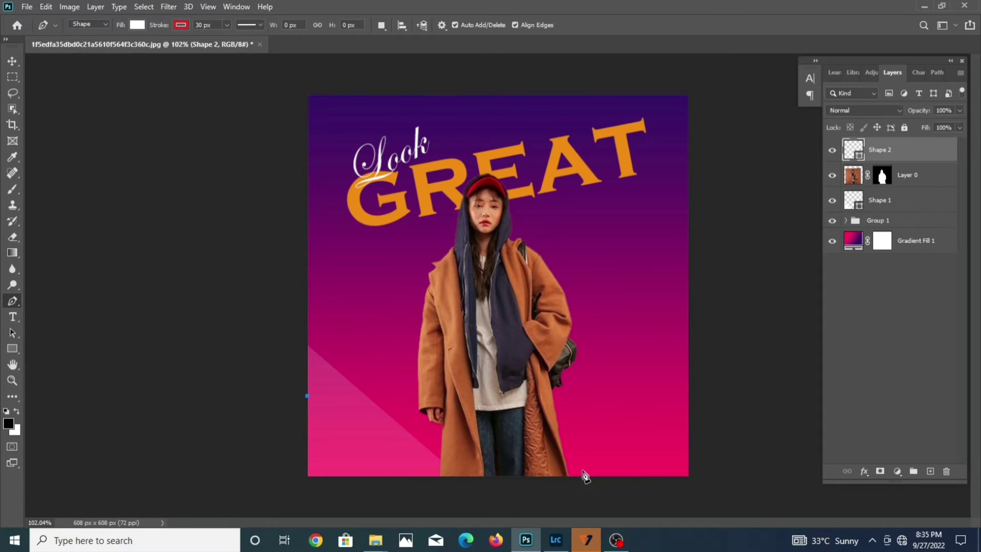
click(621, 480)
click(302, 487)
click(307, 396)
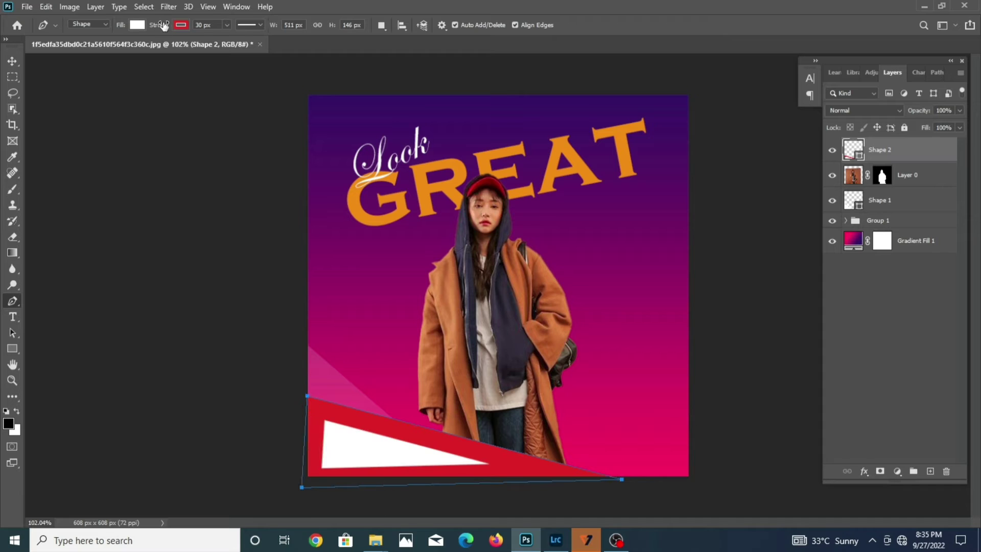
click(180, 25)
click(107, 47)
drag(918, 110, 892, 121)
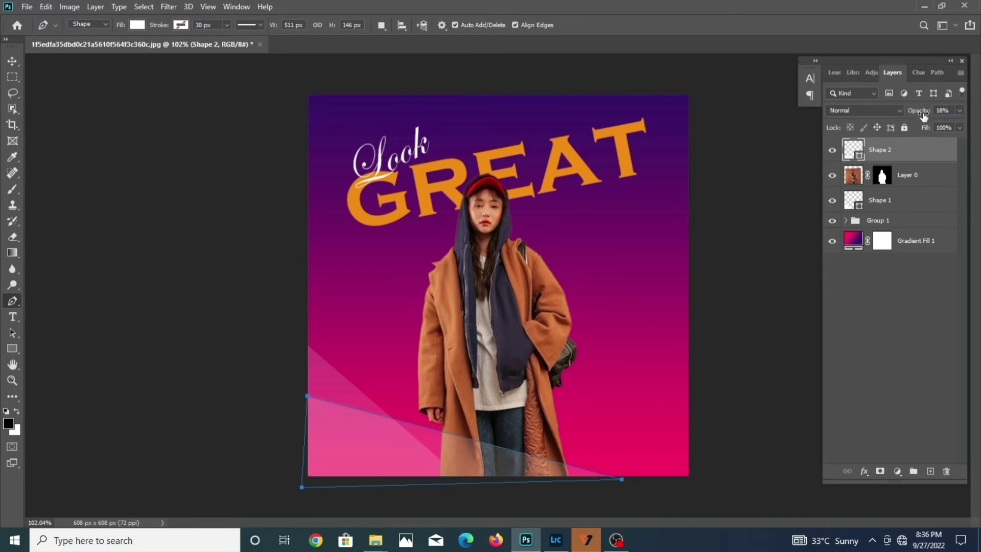
click(894, 307)
- Draw a third white triangle from high on the left edge, with no stroke and low opacity
click(181, 25)
click(113, 45)
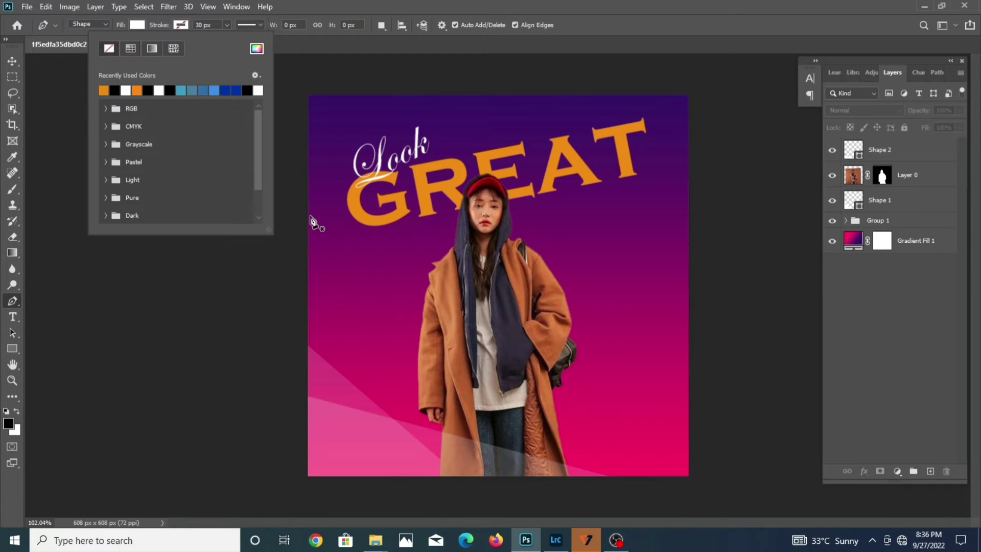
click(303, 196)
click(424, 501)
click(282, 493)
click(303, 195)
drag(918, 110, 871, 127)
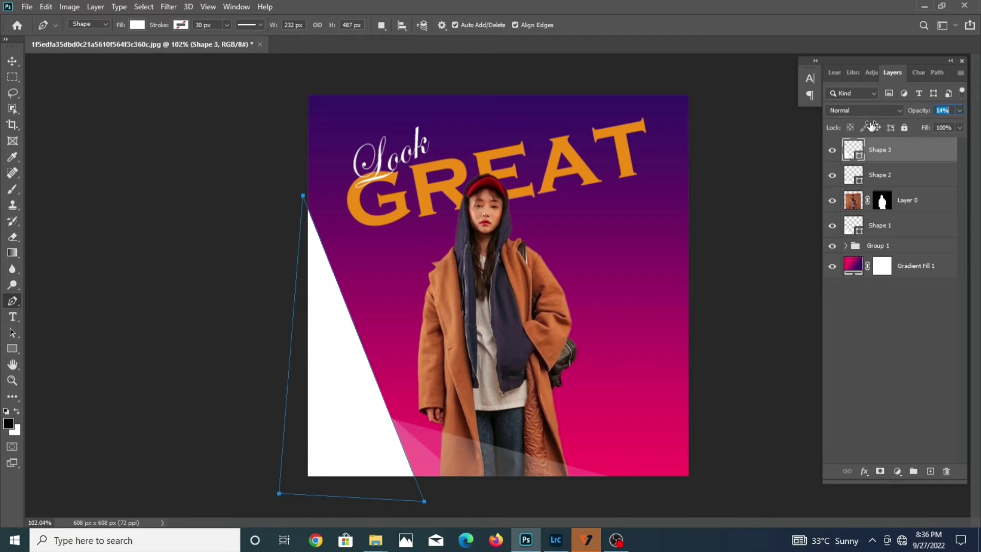
click(891, 327)
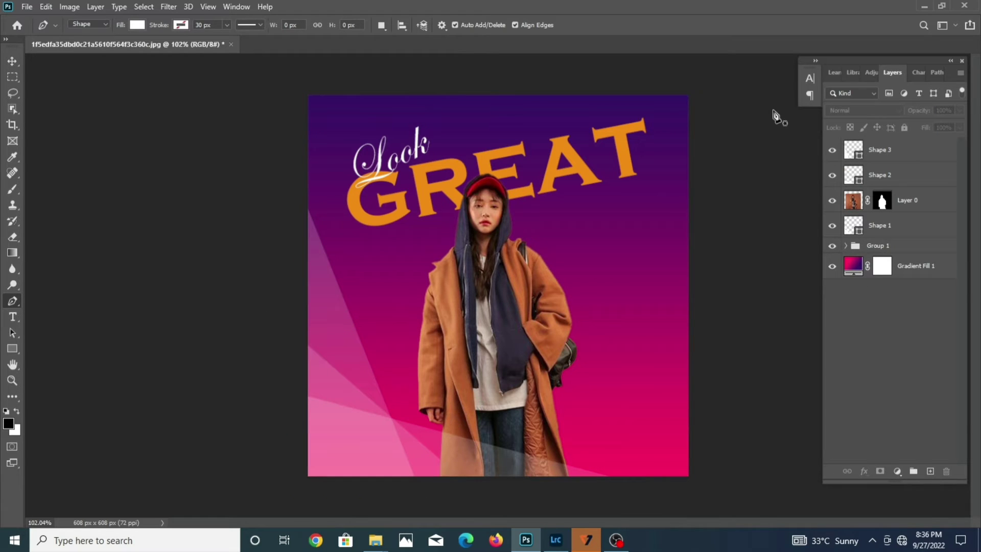
- Group the three triangle layers and name the group SHAPES
click(911, 235)
ctrl+click(892, 150)
ctrl+click(892, 175)
key(ctrl+g)
double_click(895, 145)
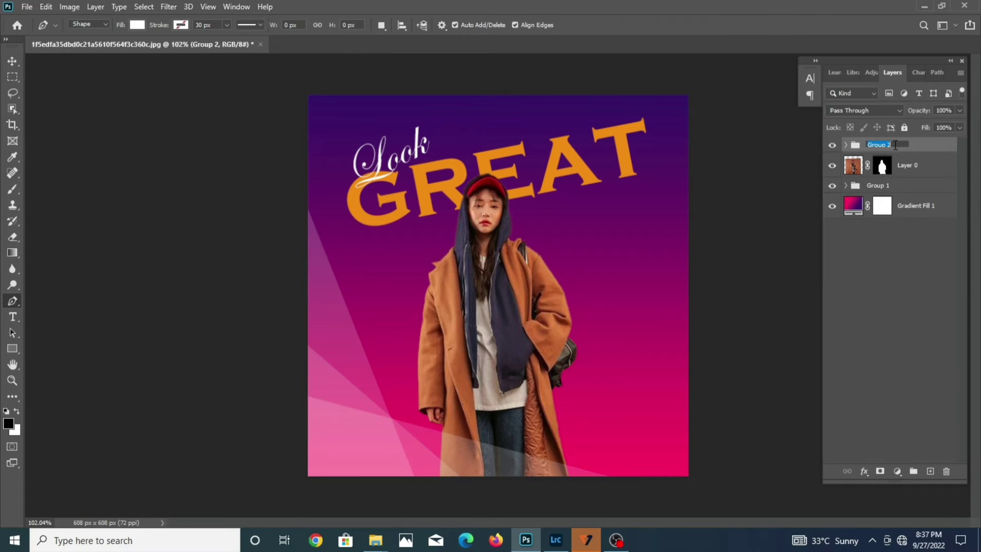
text(HAPES)
key(Return)
click(907, 170)
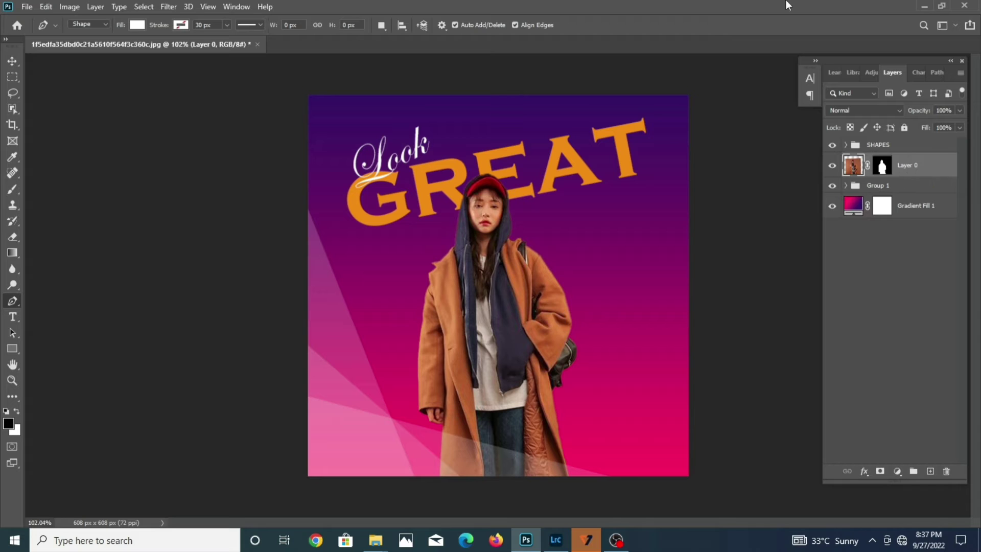
- Give Layer 0 a Drop Shadow at 48% opacity, 42 px distance and 38 px size, falling right
right_click(909, 169)
click(767, 26)
scroll(56, 353, down, 3)
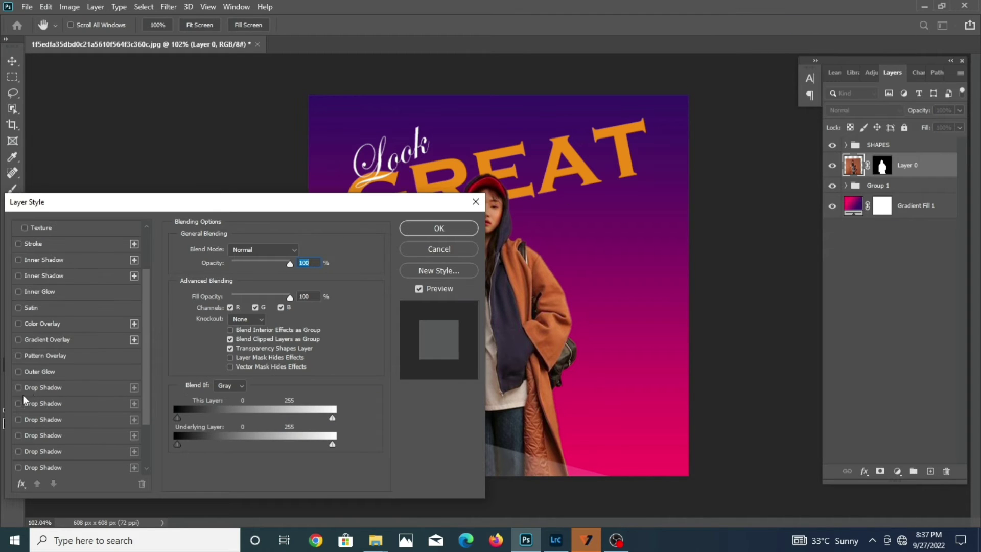
click(23, 389)
key(shift+Tab)
text(163)
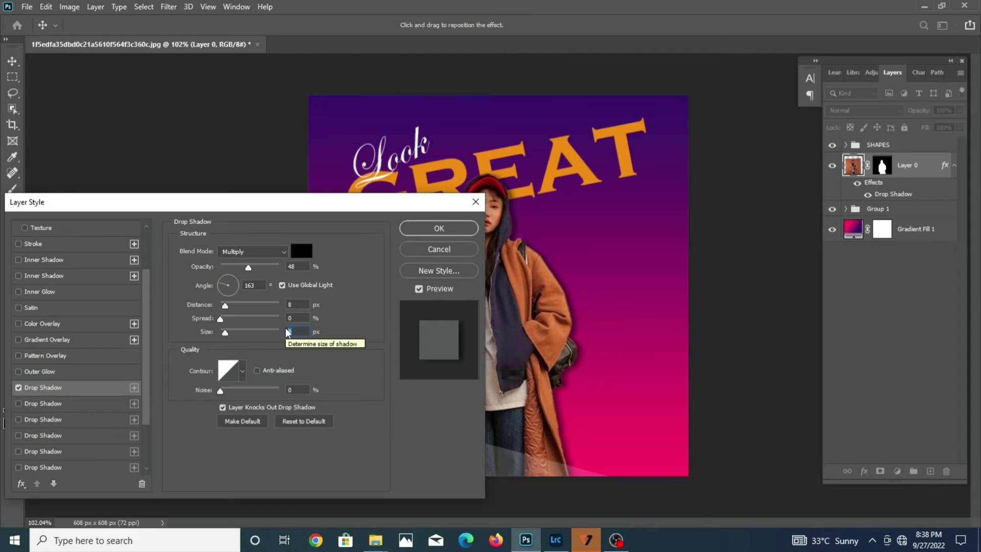
text(38)
click(301, 304)
text(3)
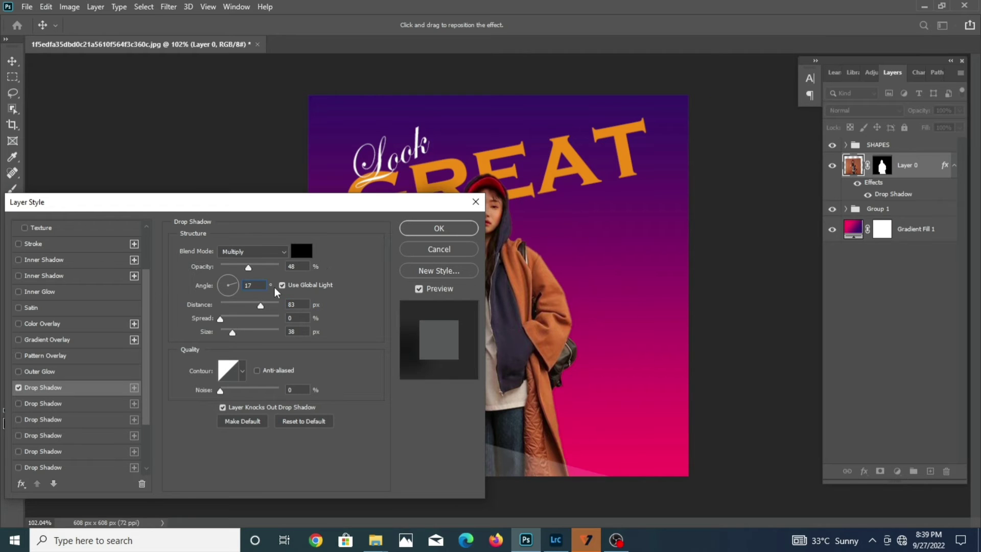
mouse_move(517, 193)
mouse_down()
mouse_move(537, 253)
mouse_move(573, 284)
mouse_up()
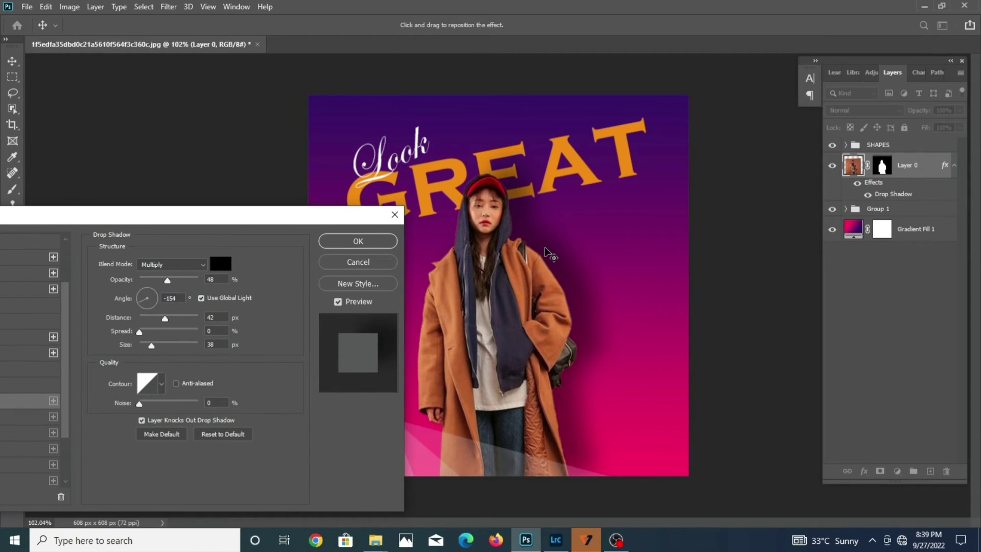
click(374, 241)
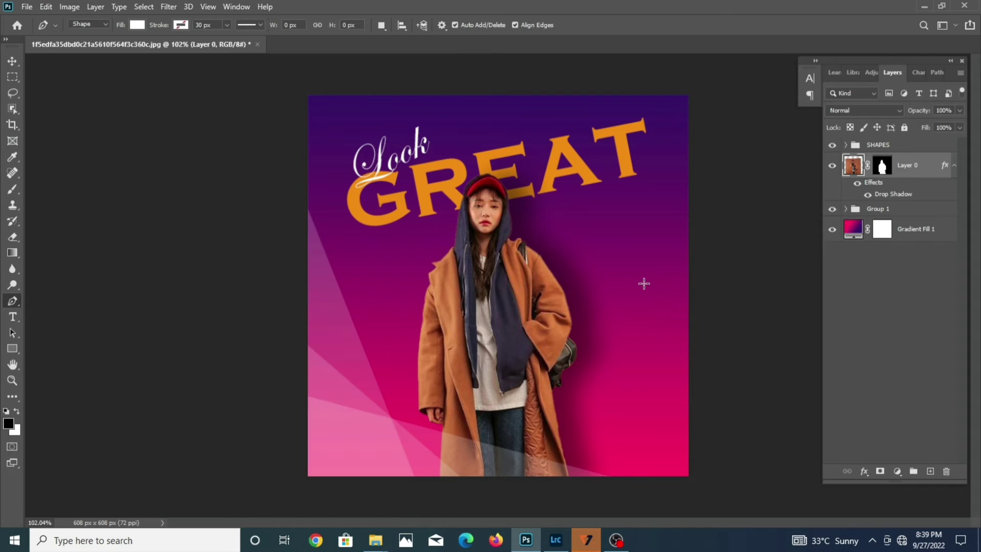
- Duplicate Layer 0 without its shadow, scale it to 137%, tilt it -5°, and move it below Group 1
key(ctrl+j)
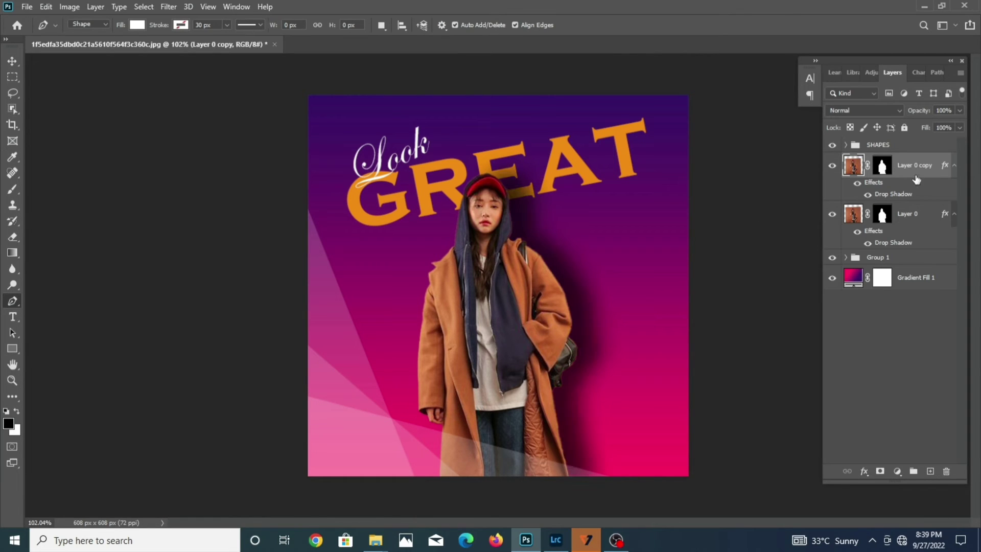
click(858, 183)
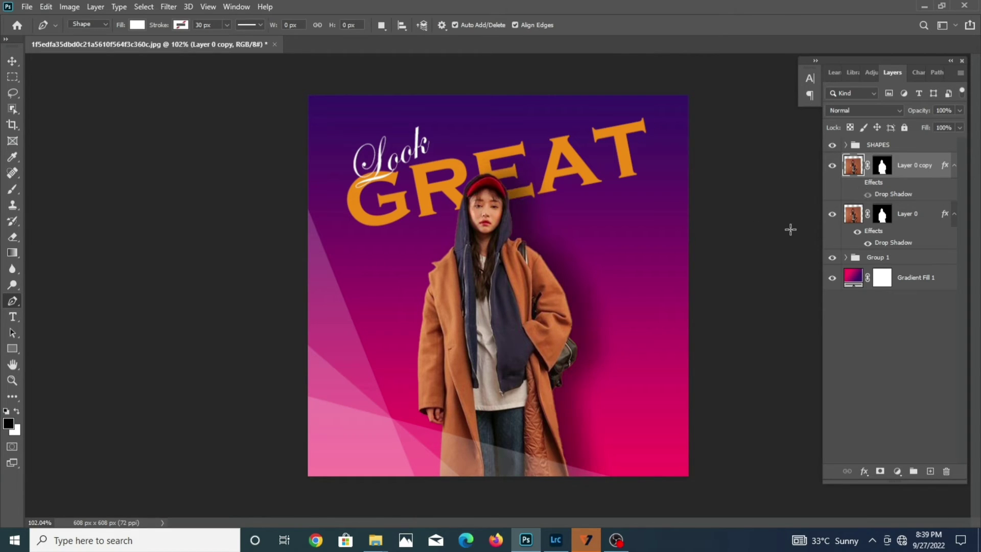
scroll(791, 230, down, 2)
key(ctrl+t)
mouse_move(642, 147)
mouse_down()
mouse_move(624, 178)
mouse_move(589, 360)
mouse_up()
text(2)
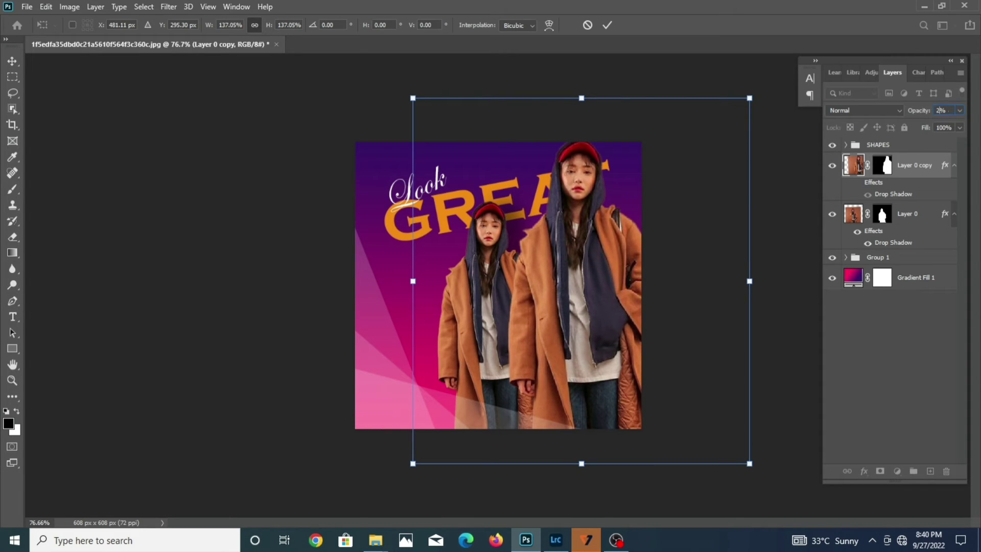
text(0)
mouse_move(757, 358)
mouse_down()
mouse_move(580, 331)
mouse_move(625, 326)
mouse_up()
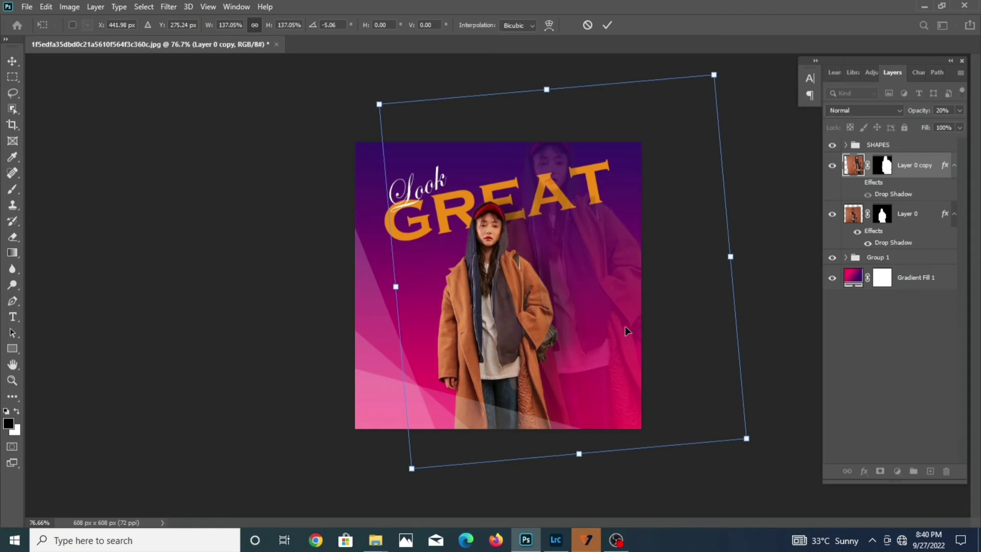
click(902, 349)
key(p)
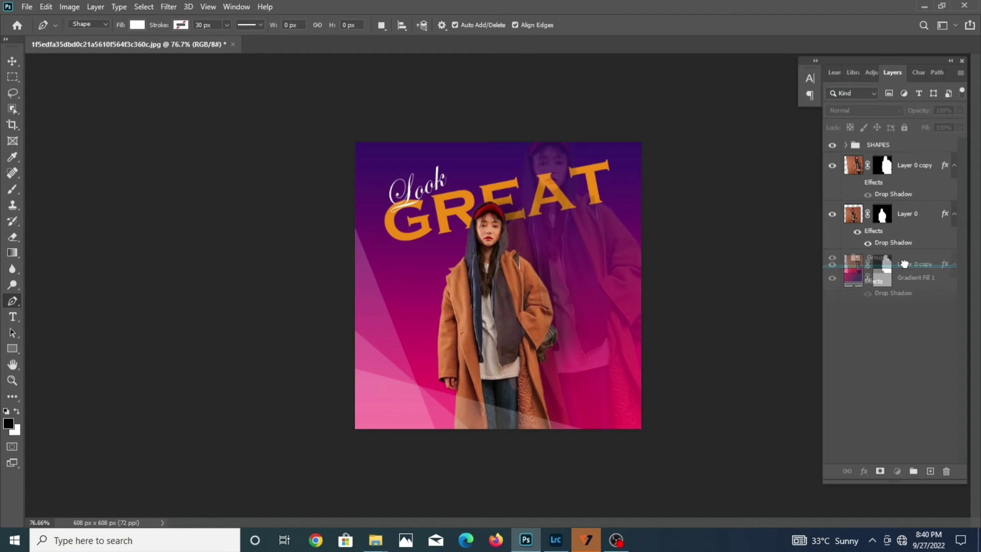
drag(898, 194, 900, 267)
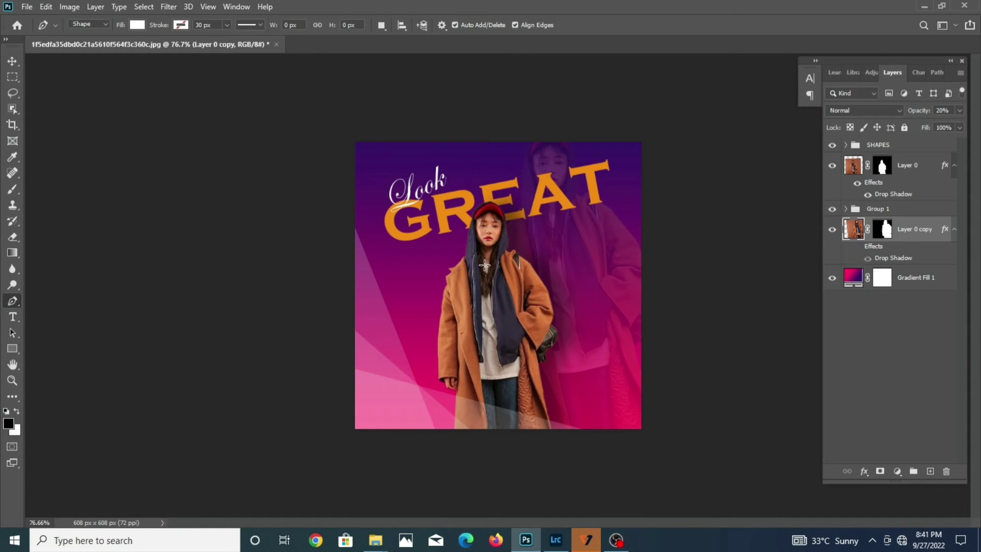
click(901, 146)
- Add a reversed black-to-white radial Gradient Fill layer above SHAPES
click(897, 470)
click(892, 328)
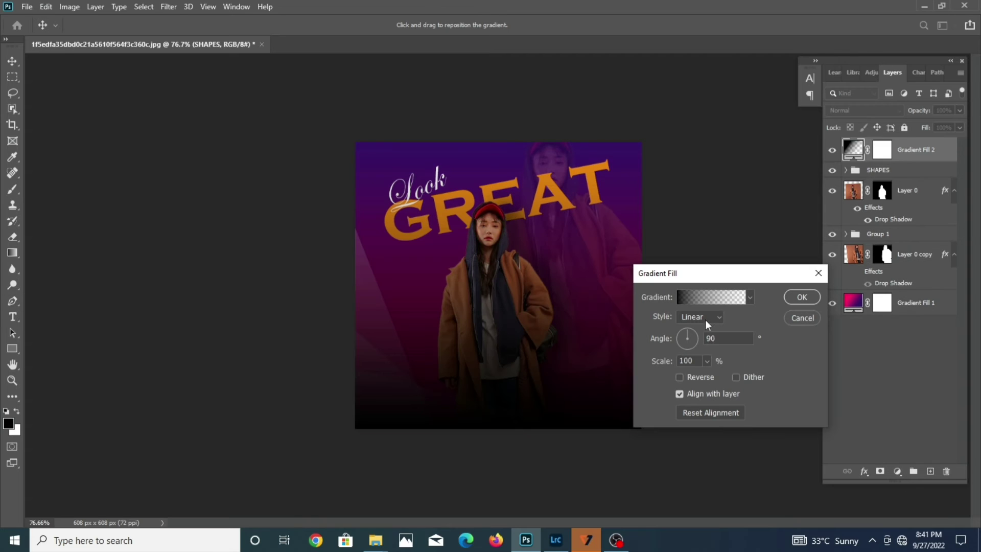
click(710, 298)
click(114, 153)
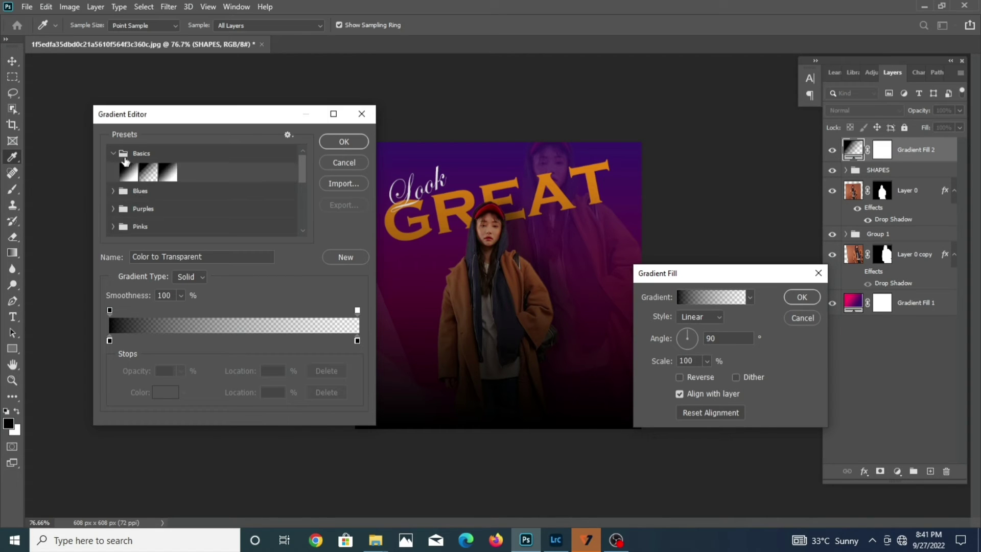
click(169, 173)
click(344, 141)
click(700, 317)
click(692, 382)
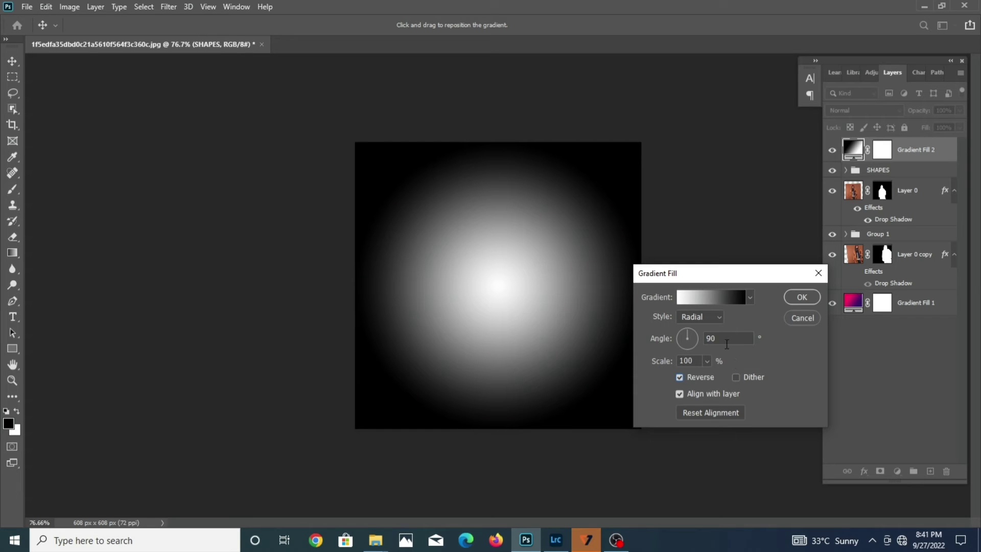
text(177)
text(177)
key(Return)
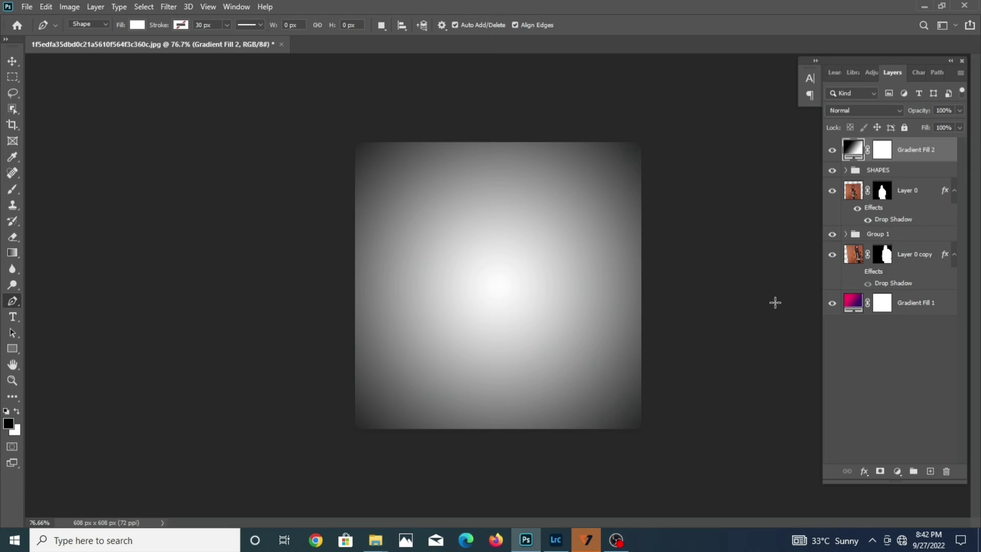
- Blend the top gradient in Soft Light at 50% opacity
click(864, 110)
click(848, 212)
key(5)
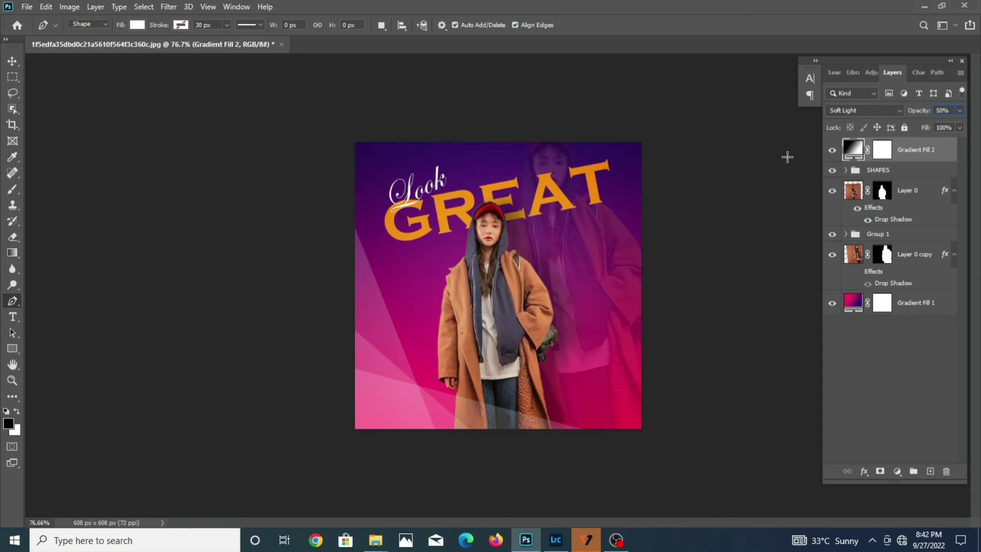
- Add a Color Lookup adjustment with a LUT above Layer 0, and a new layer above Gradient Fill 1
click(912, 192)
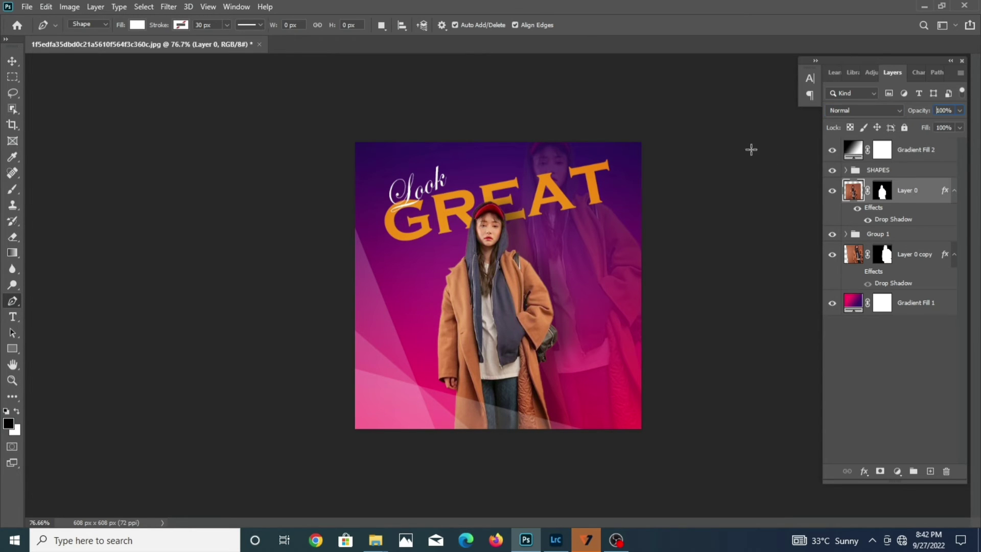
click(898, 471)
click(904, 397)
click(744, 167)
click(766, 344)
click(811, 118)
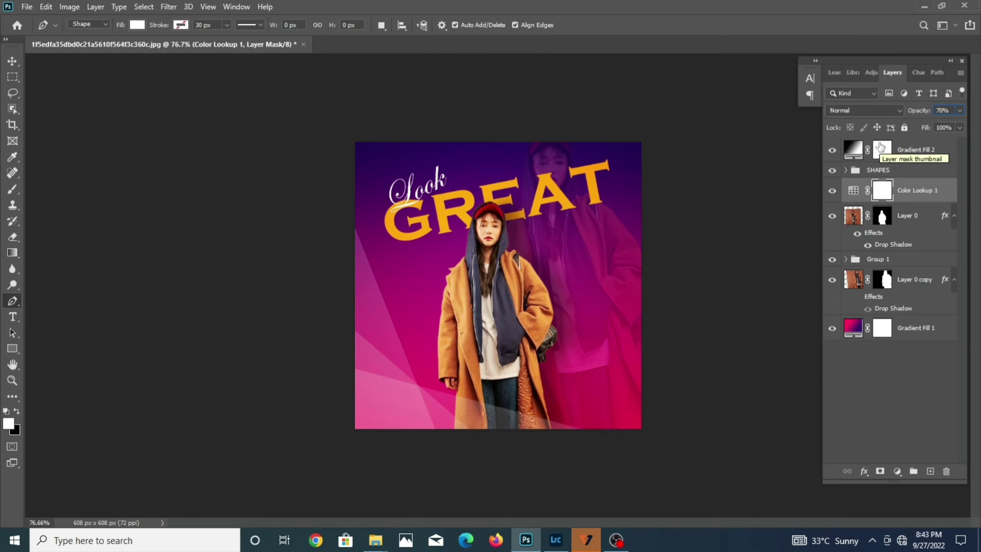
click(920, 330)
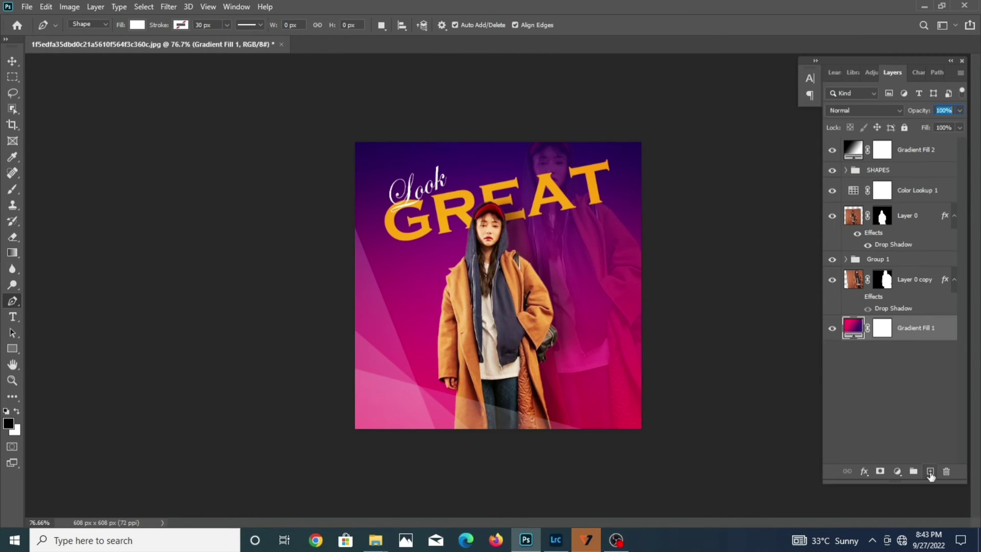
click(930, 470)
- Fill the new layer with black and set it to Dissolve at 10% opacity
key(alt+BackSpace)
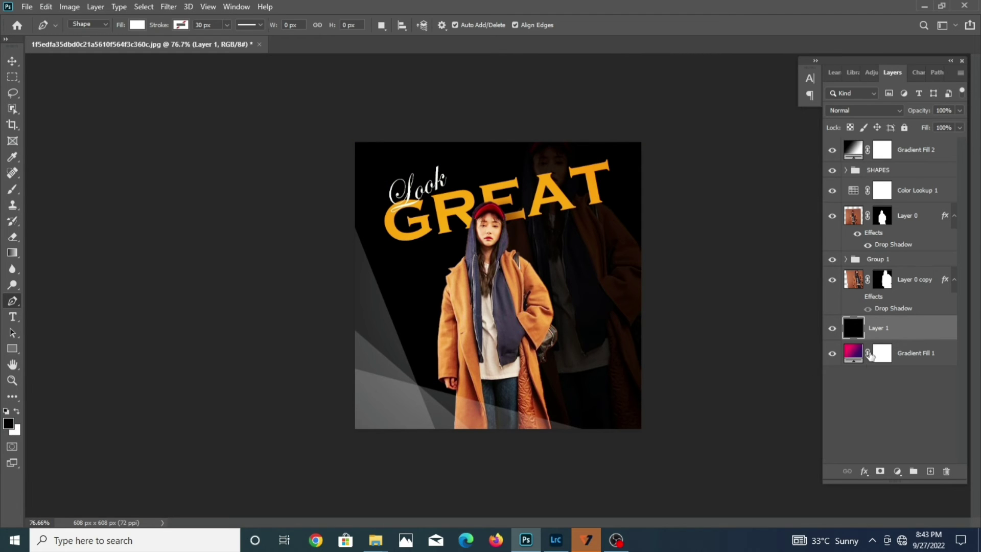
click(863, 110)
click(837, 131)
click(943, 110)
text(10)
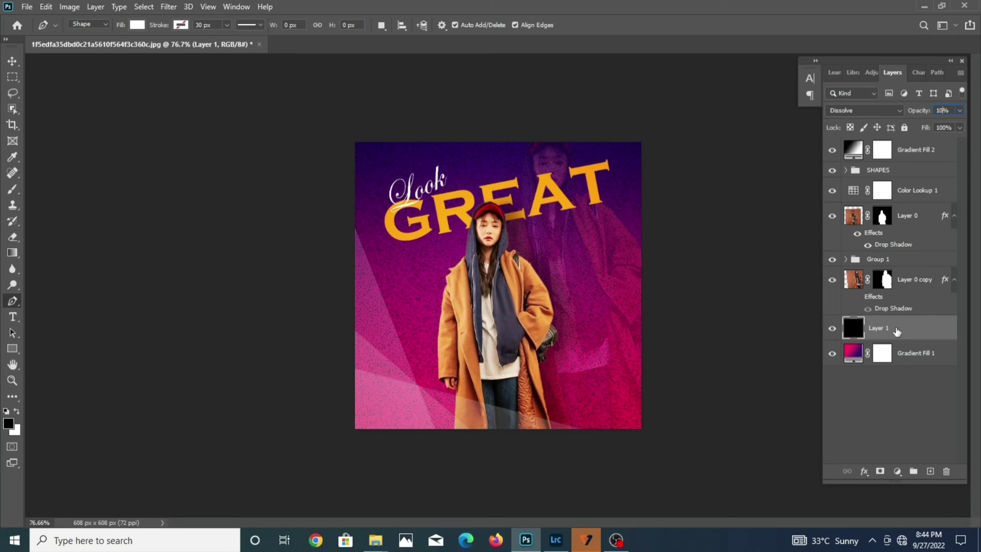
- Group the grain layer into a Soft Light group named TEXTURE
key(ctrl+g)
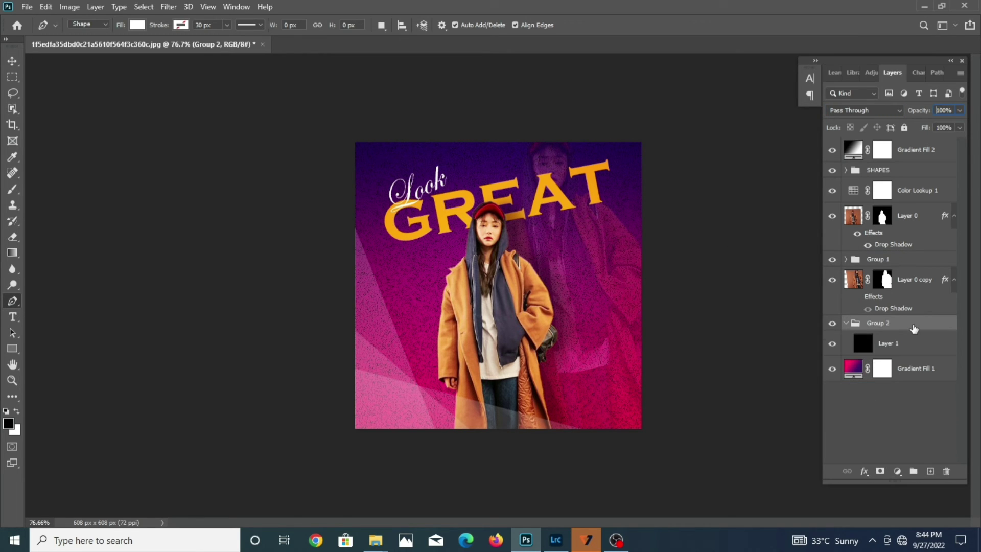
click(864, 110)
click(859, 289)
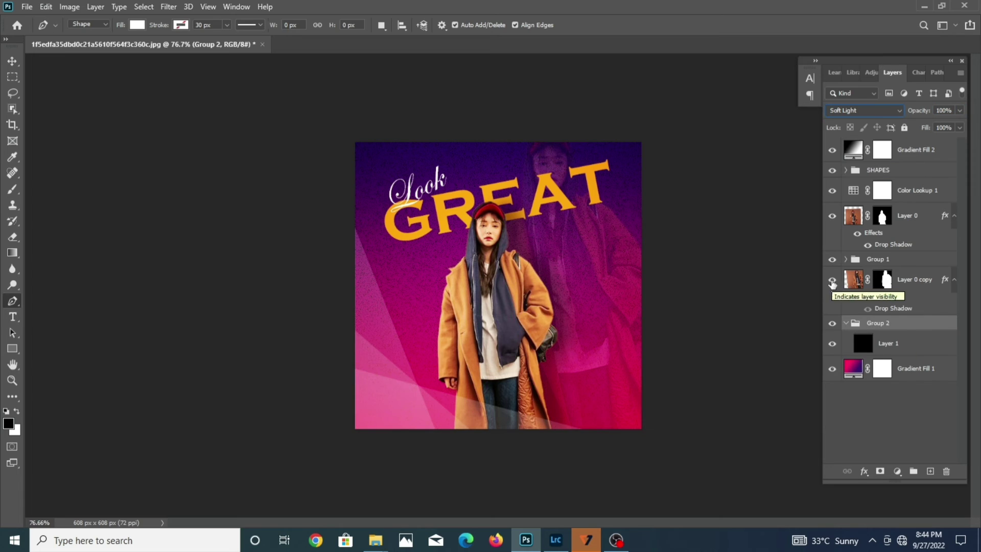
double_click(885, 324)
text(TEXTURE)
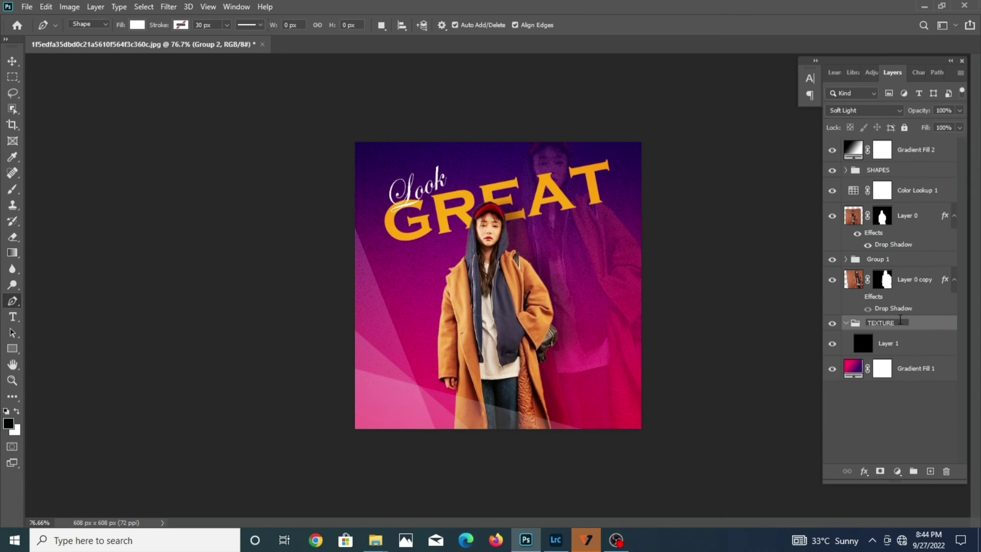
click(896, 409)
click(846, 323)
- Group TEXTURE with Gradient Fill 1 as BACKGROUND and add an empty layer on top
key(ctrl+z)
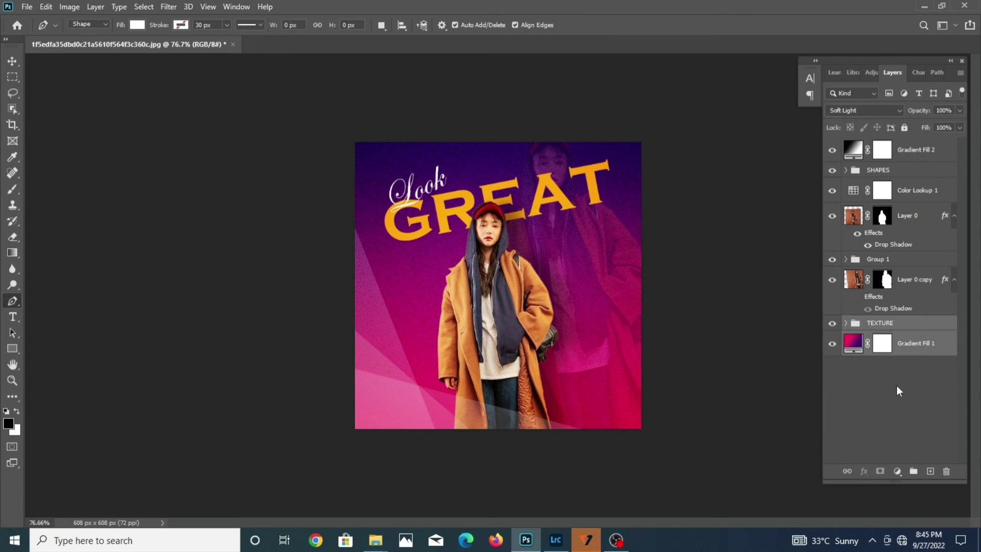
key(ctrl+z)
double_click(878, 323)
text(B)
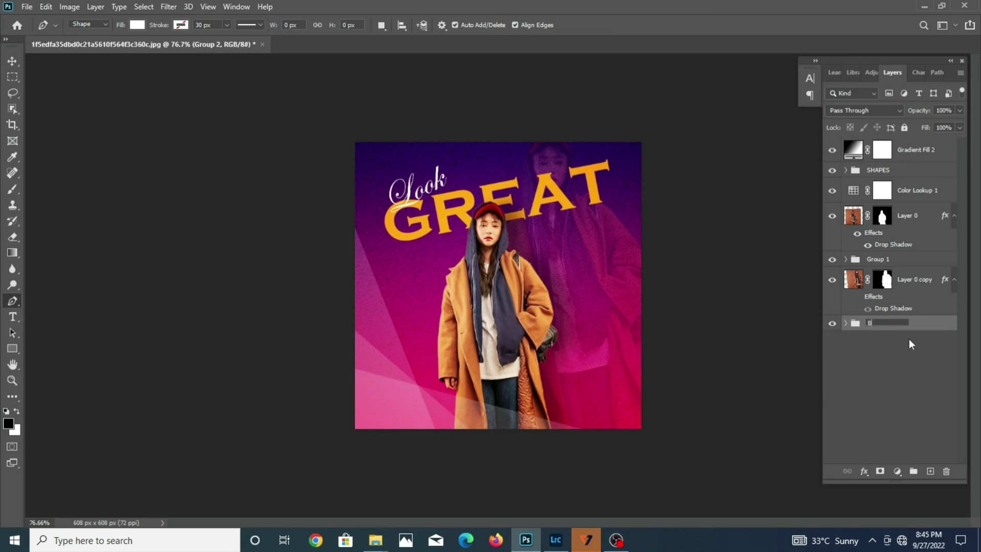
text(ACKGROUND)
key(Return)
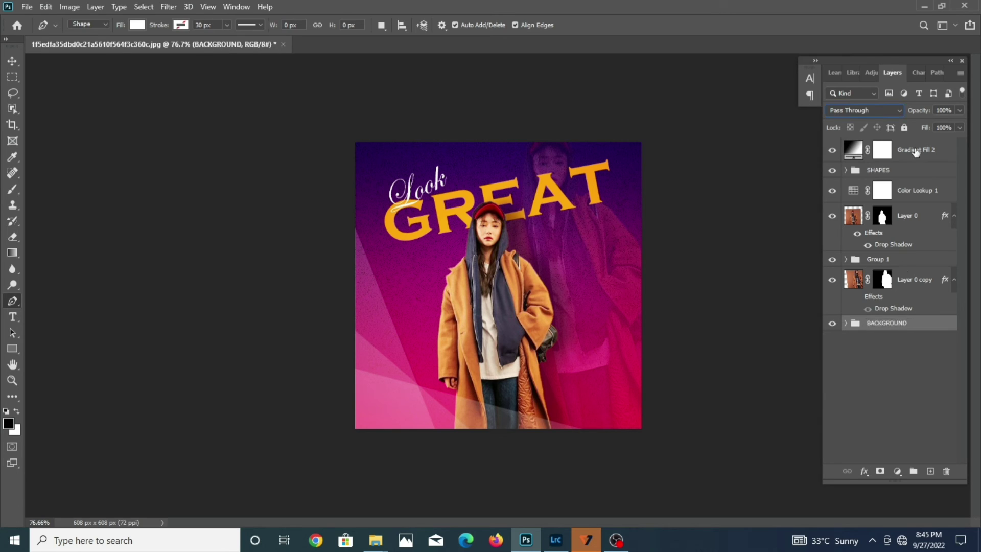
key(ctrl+shift+alt+n)
- Paint black Soft Light shading at 71% on Layer 2 and move SHAPES above BACKGROUND
key(b)
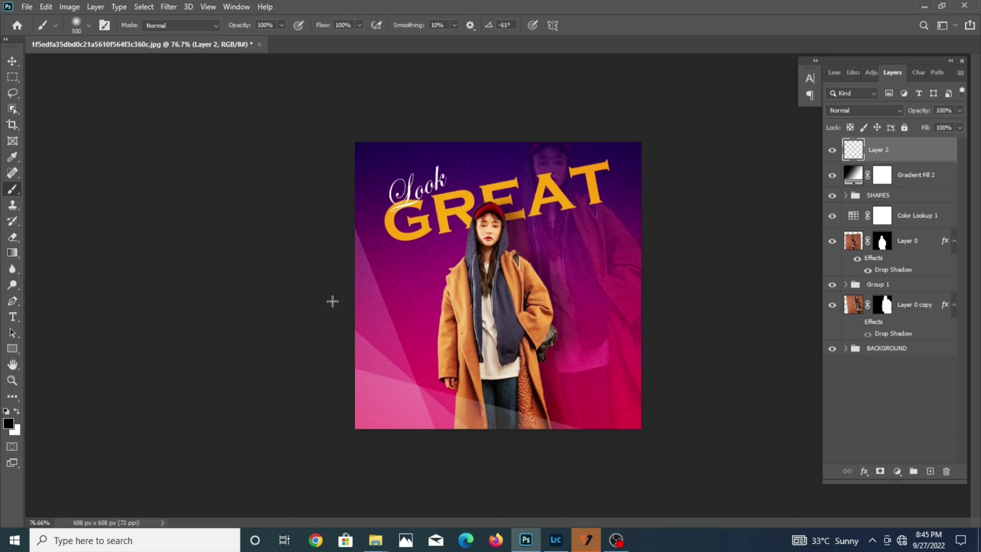
drag(646, 362, 460, 403)
click(864, 110)
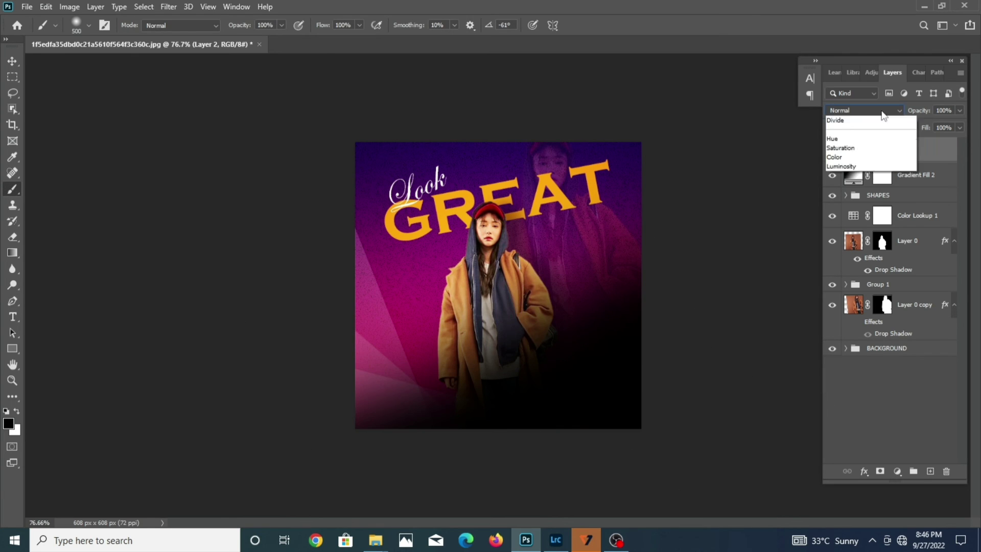
click(864, 268)
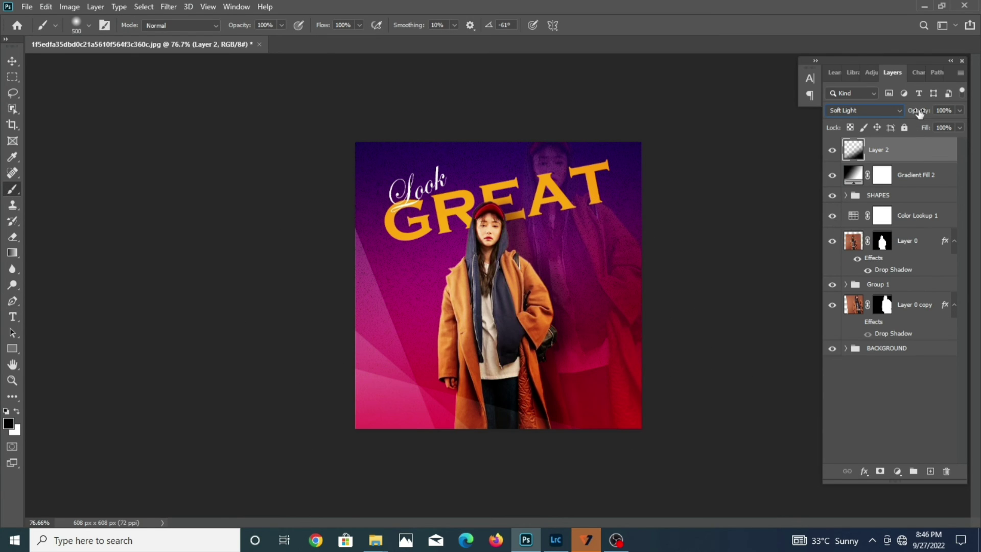
drag(919, 110, 904, 111)
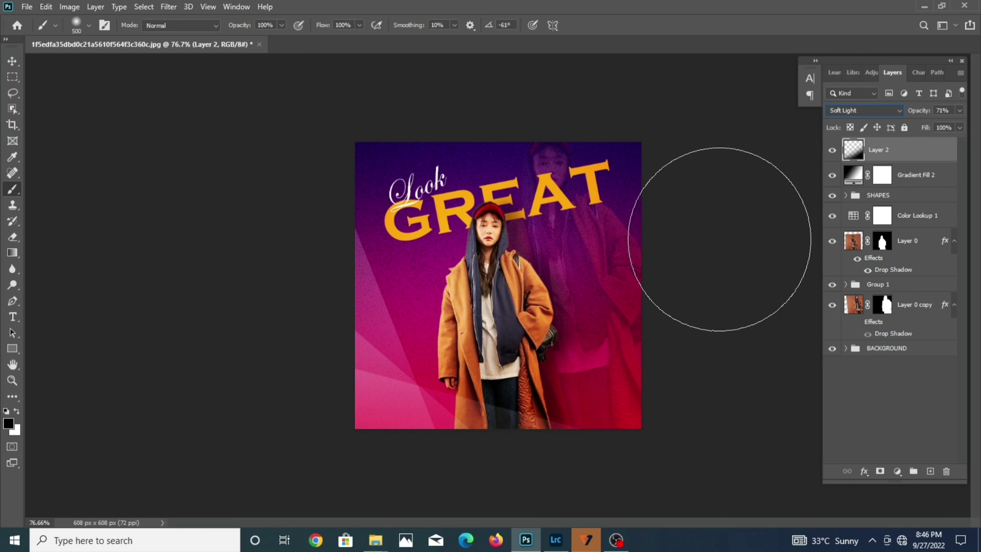
drag(890, 195, 876, 341)
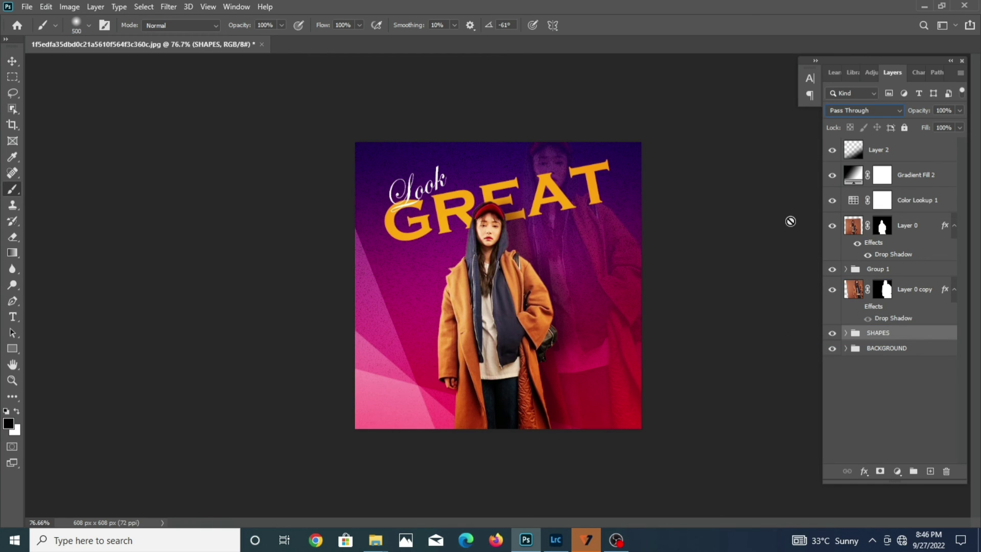
shift+click(903, 156)
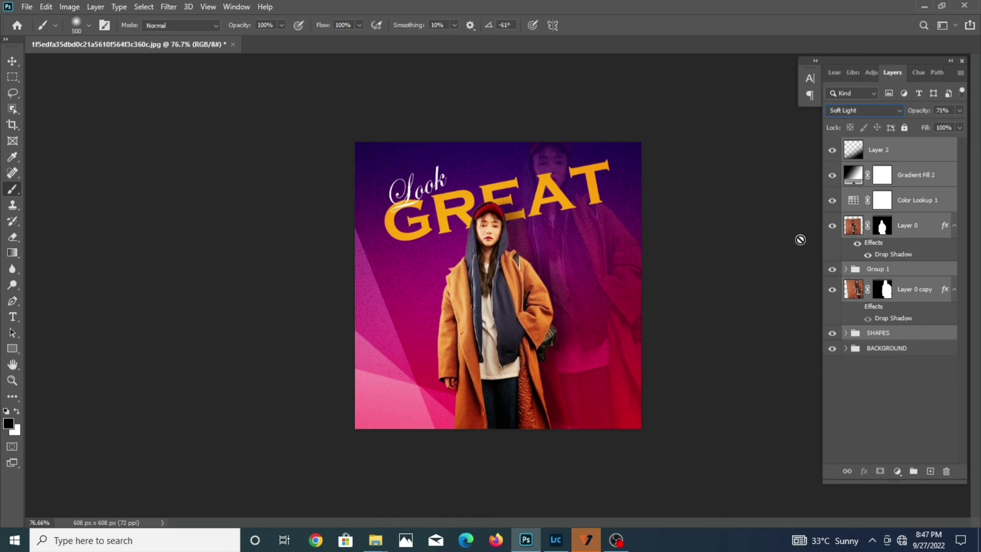
- Regroup the remaining design layers into a single group named DESIGN
key(ctrl+g)
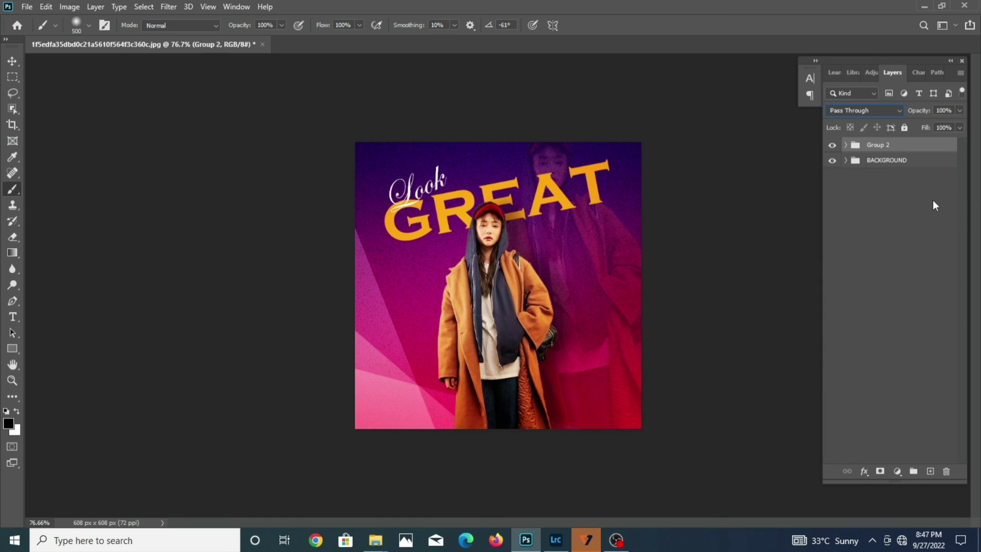
click(846, 145)
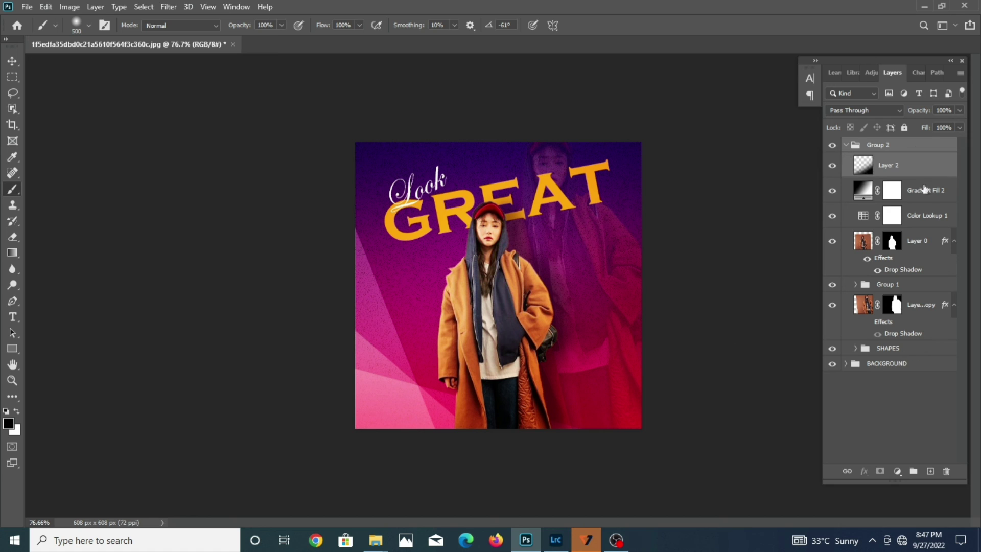
key(ctrl+g)
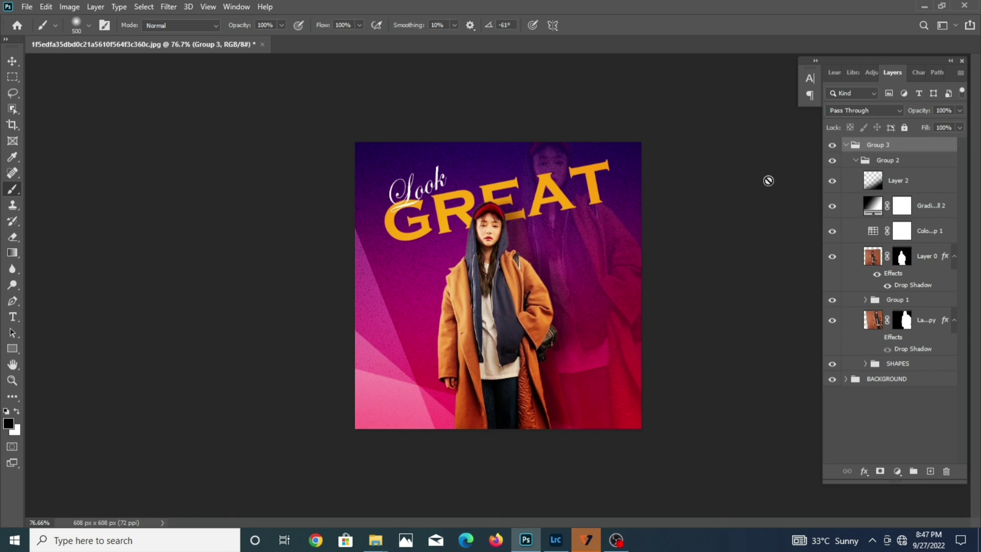
key(ctrl+shift+g)
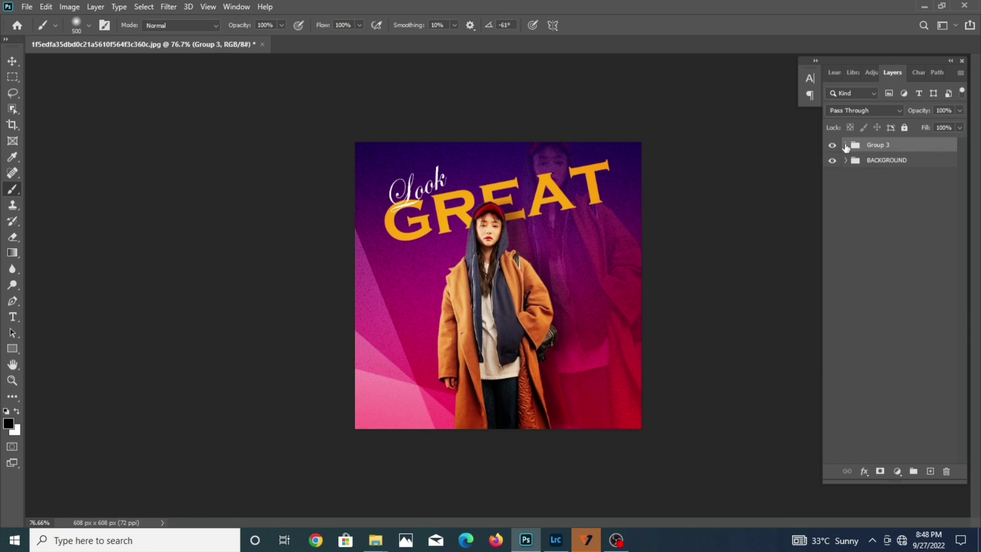
click(903, 413)
click(807, 104)
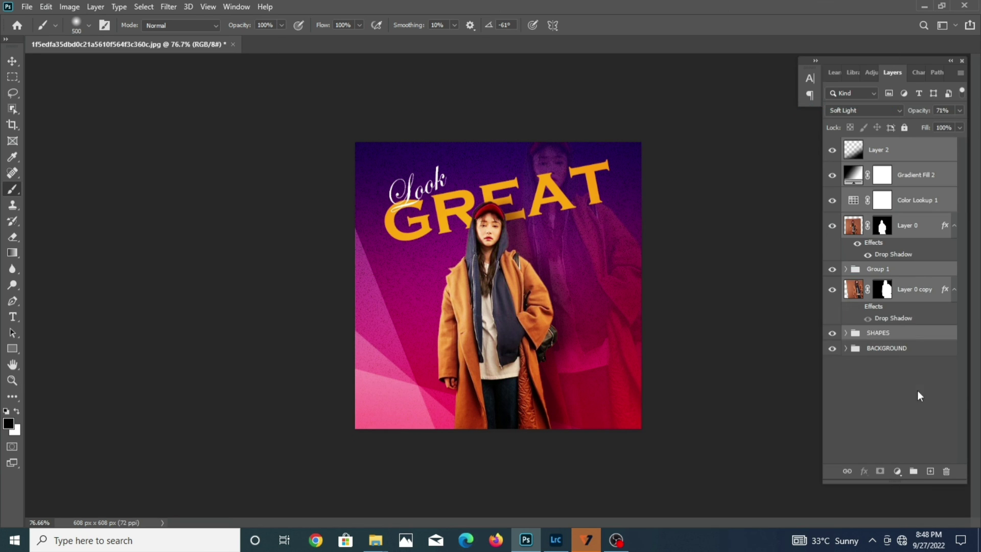
shift+click(918, 333)
key(ctrl+g)
double_click(888, 145)
text(de)
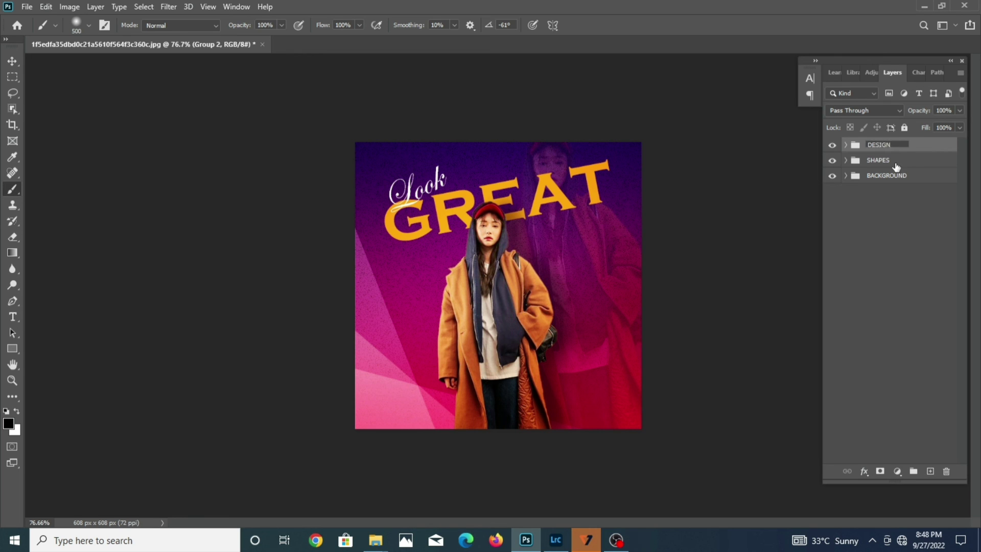
key(Return)
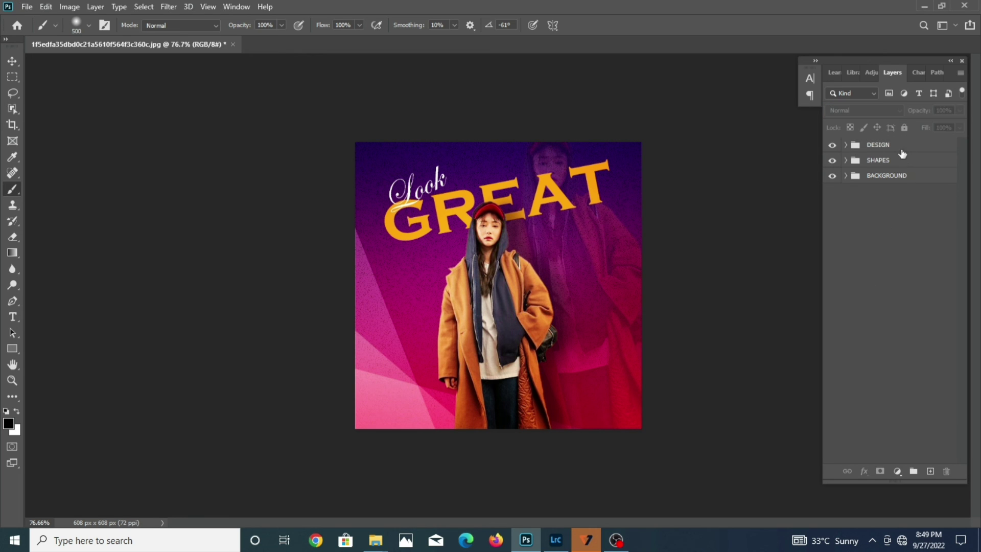
- Select the BACKGROUND group and stop the recording
click(889, 175)
scroll(631, 235, up, 2)
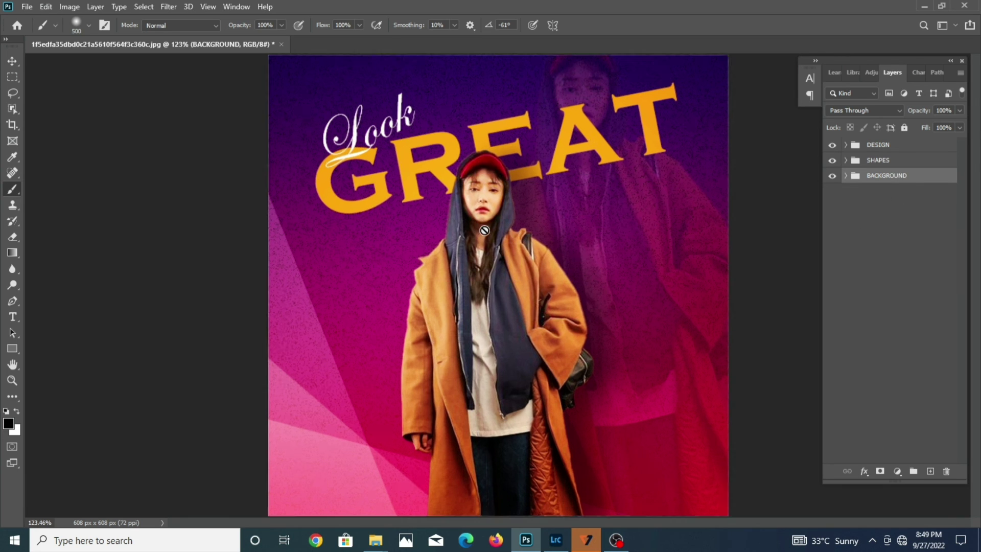
click(618, 542)
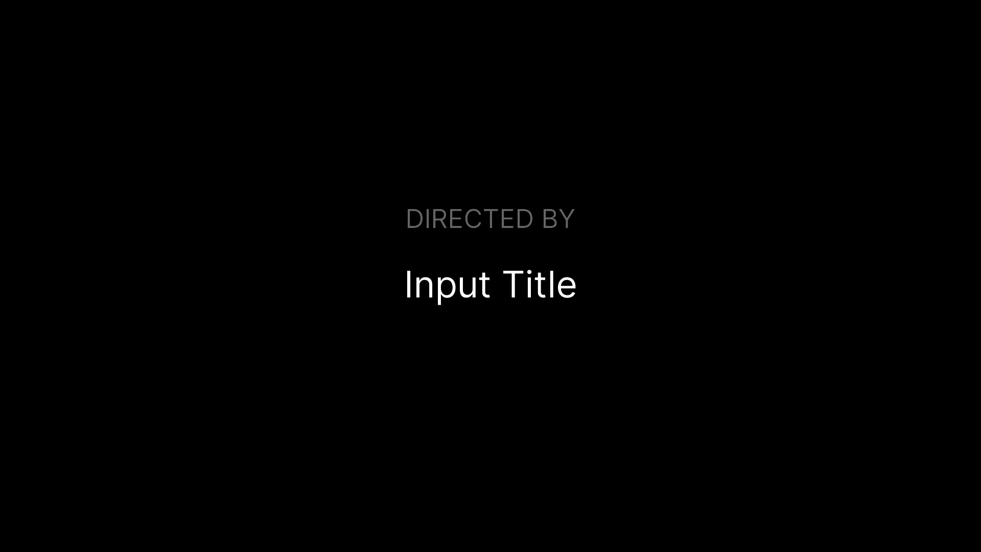